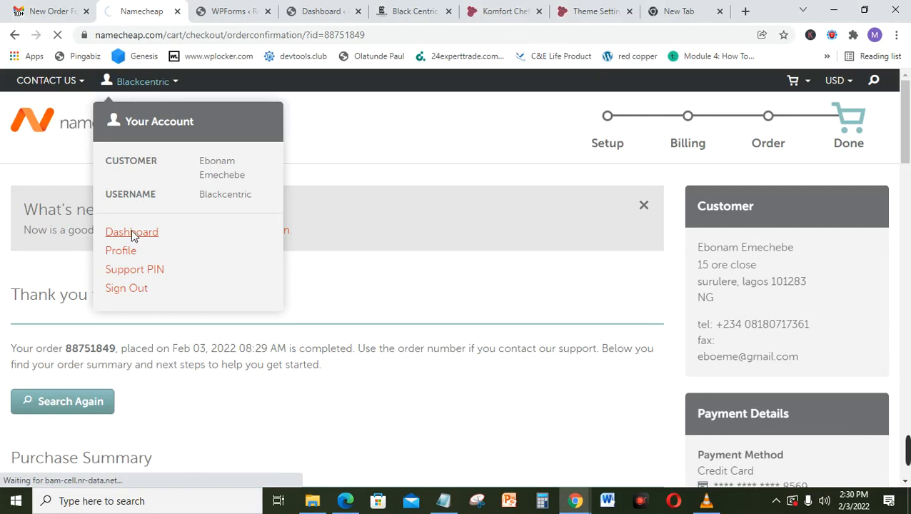
Step: Open the Namecheap account dashboard and scroll to the recently active domains, including darsononline.xyz
{"action": "left_click", "coordinate": [136, 235]}
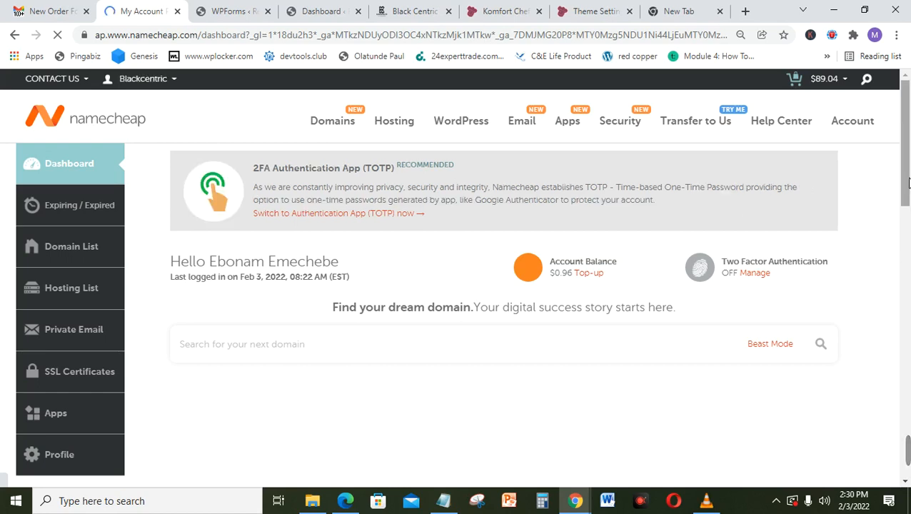
{"action": "left_click_drag", "start_coordinate": [908, 183], "coordinate": [909, 255]}
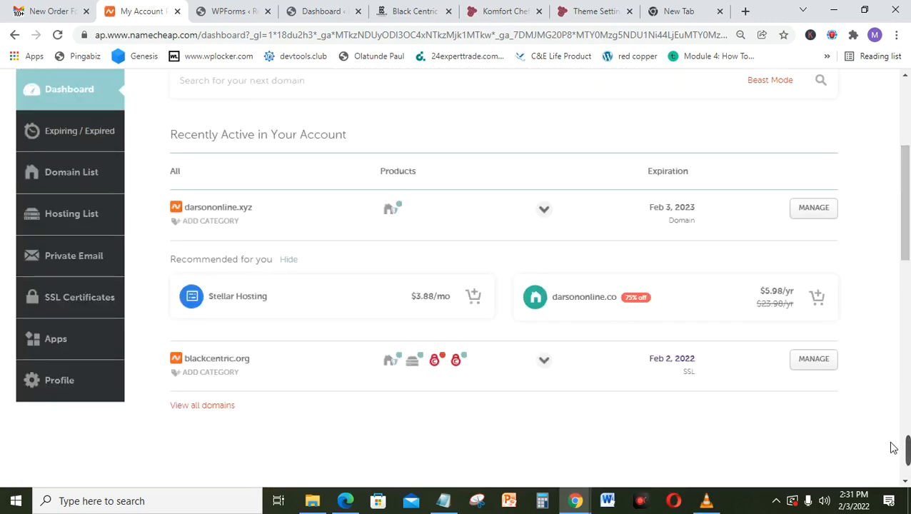
{"action": "mouse_move", "coordinate": [892, 445]}
{"action": "left_click", "coordinate": [613, 457]}
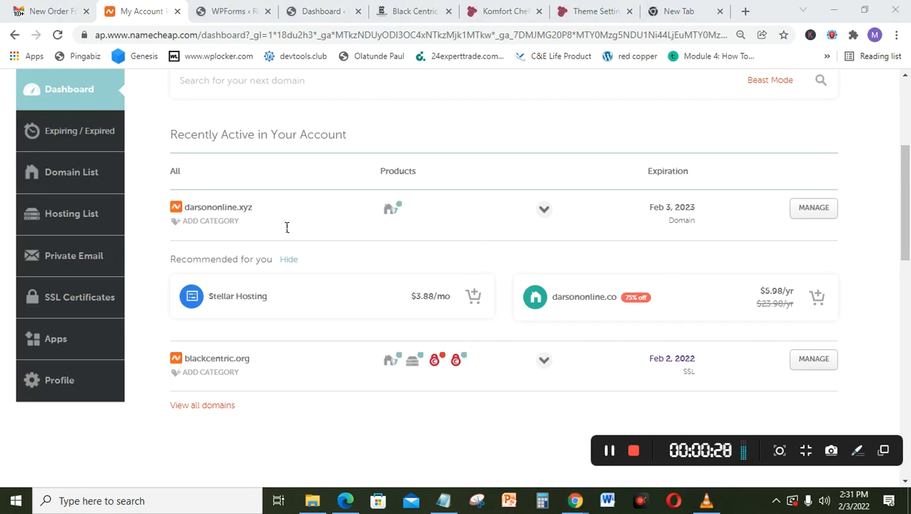
{"action": "mouse_move", "coordinate": [389, 211]}
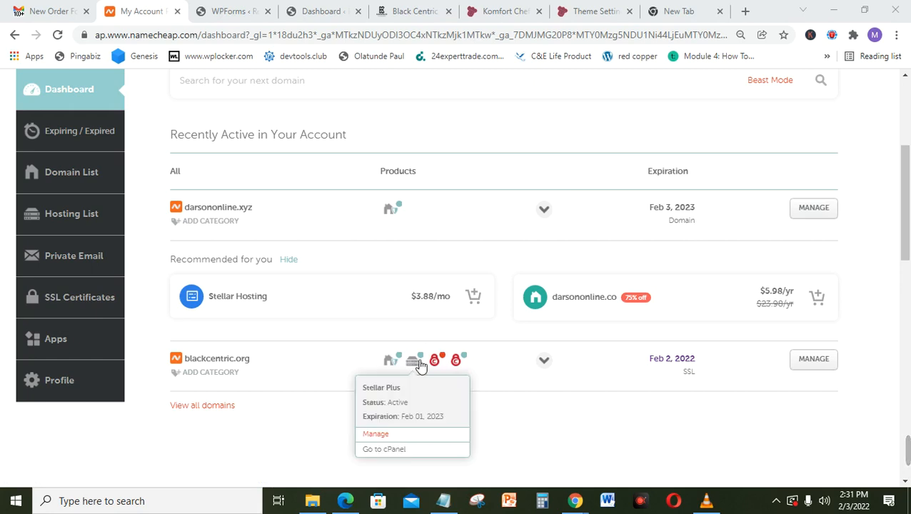
{"action": "mouse_move", "coordinate": [461, 361]}
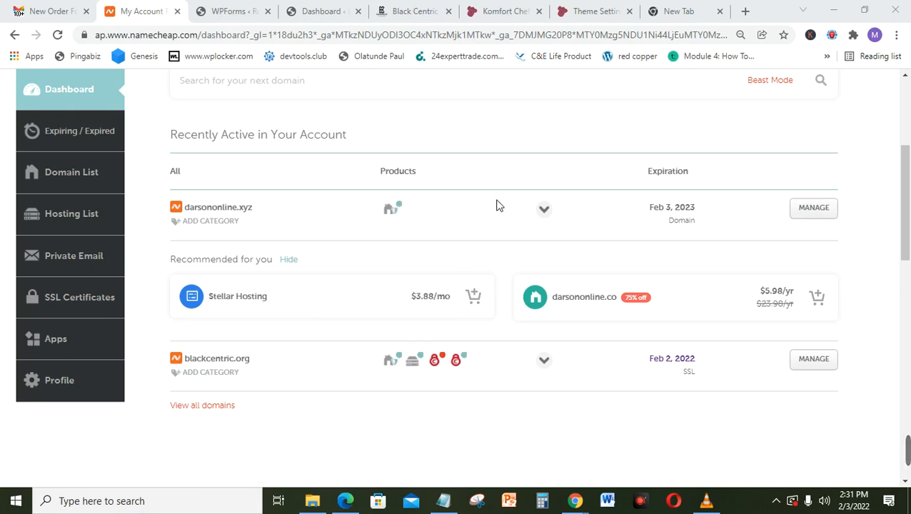
Step: Open the darsononline.xyz management page and scroll down to its Nameservers section
{"action": "left_click", "coordinate": [828, 214]}
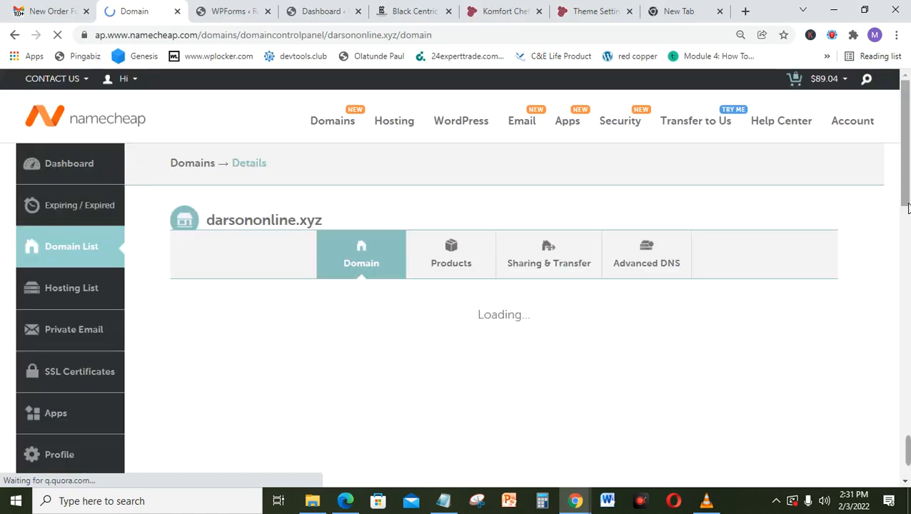
{"action": "left_click_drag", "start_coordinate": [907, 202], "coordinate": [907, 259]}
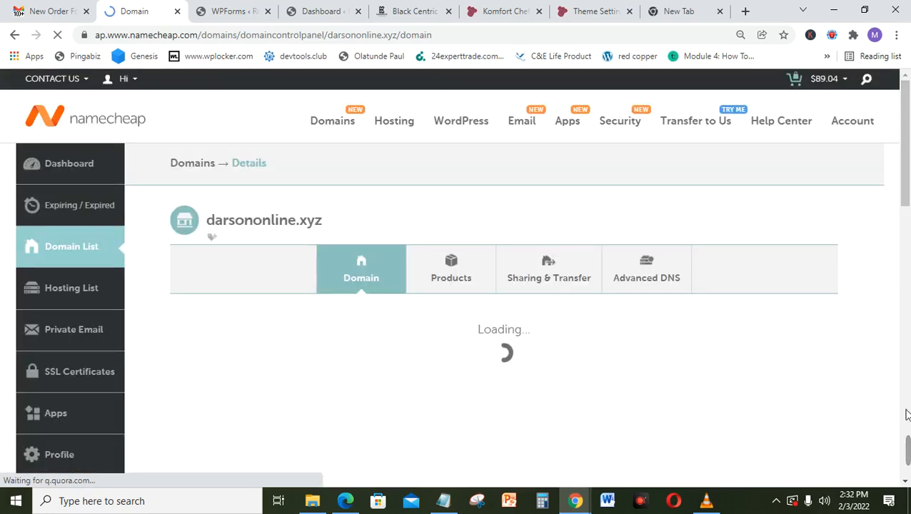
{"action": "mouse_move", "coordinate": [906, 451]}
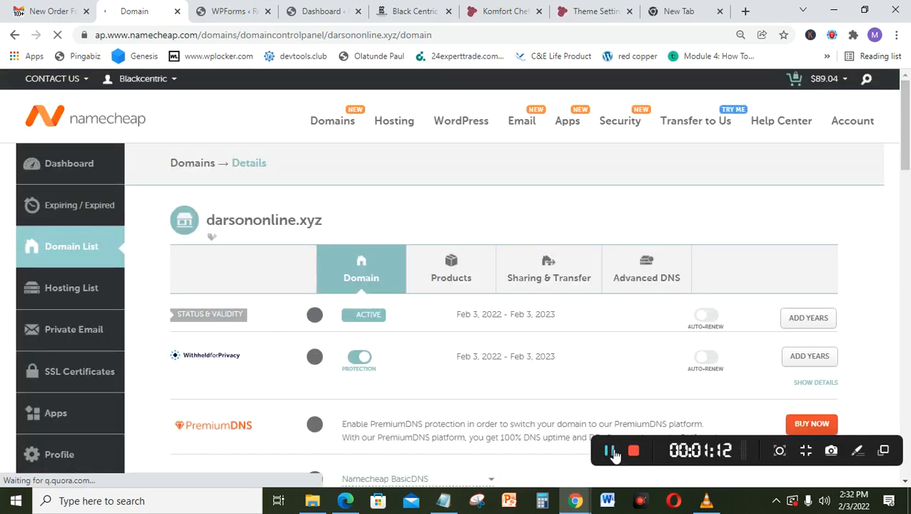
{"action": "left_click", "coordinate": [614, 451]}
{"action": "left_click_drag", "start_coordinate": [906, 138], "coordinate": [909, 197]}
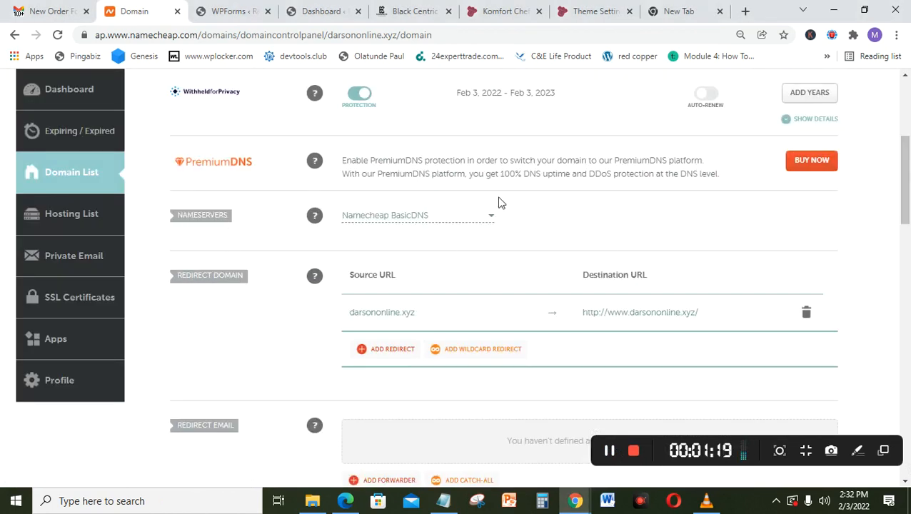
Step: Pick Namecheap Web Hosting DNS in the Nameservers dropdown, after briefly trying Custom DNS, and save it
{"action": "left_click", "coordinate": [461, 222]}
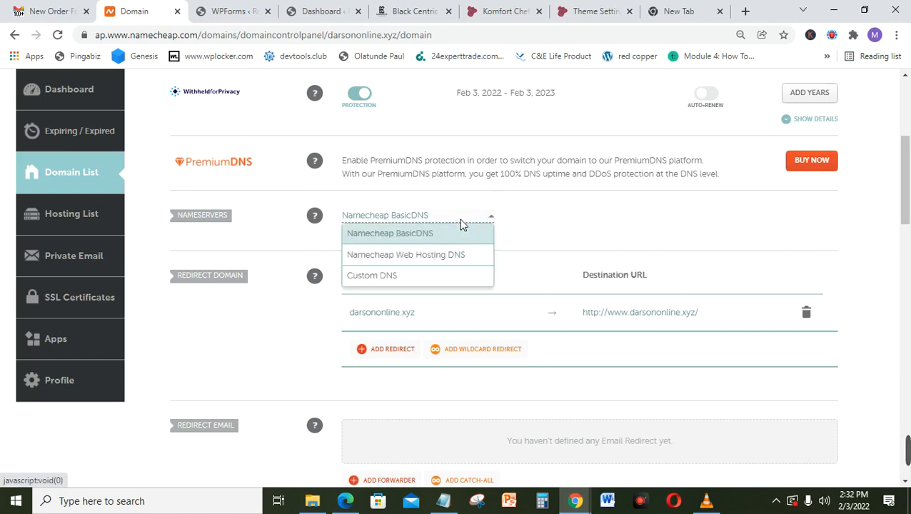
{"action": "left_click", "coordinate": [419, 264]}
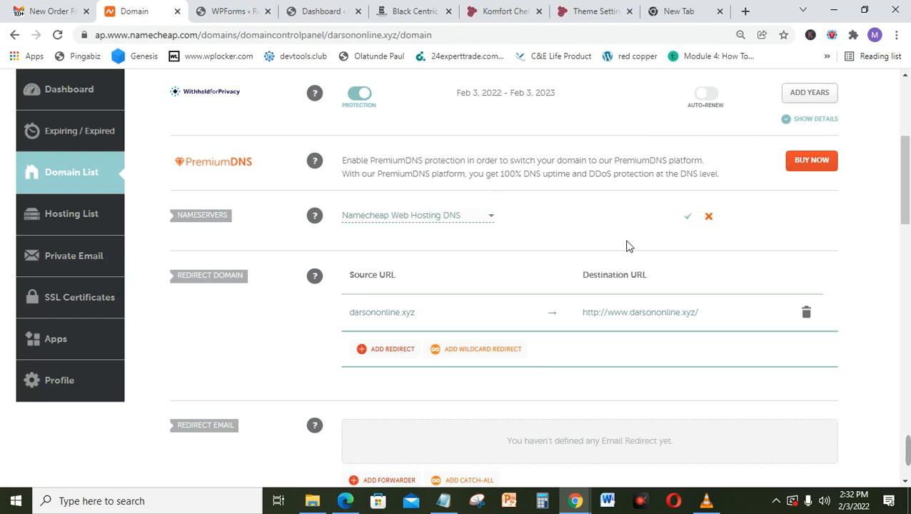
{"action": "left_click", "coordinate": [480, 217]}
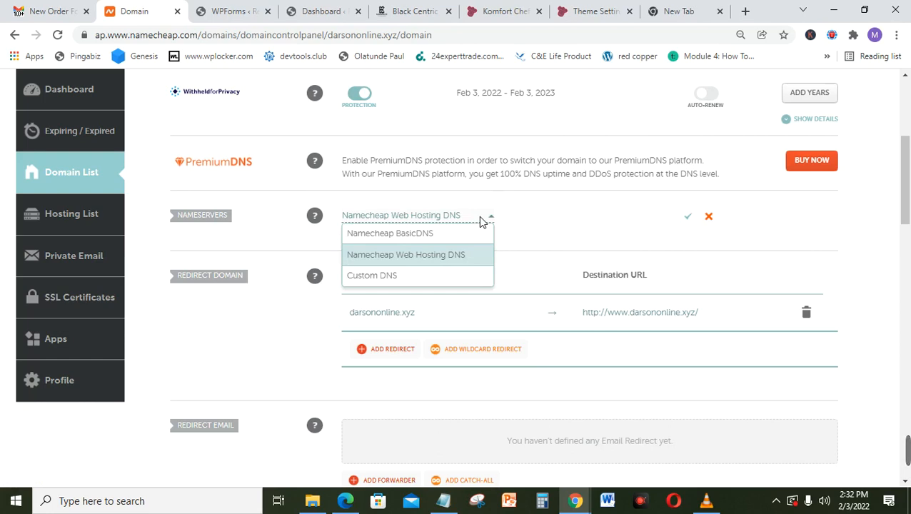
{"action": "left_click", "coordinate": [400, 277]}
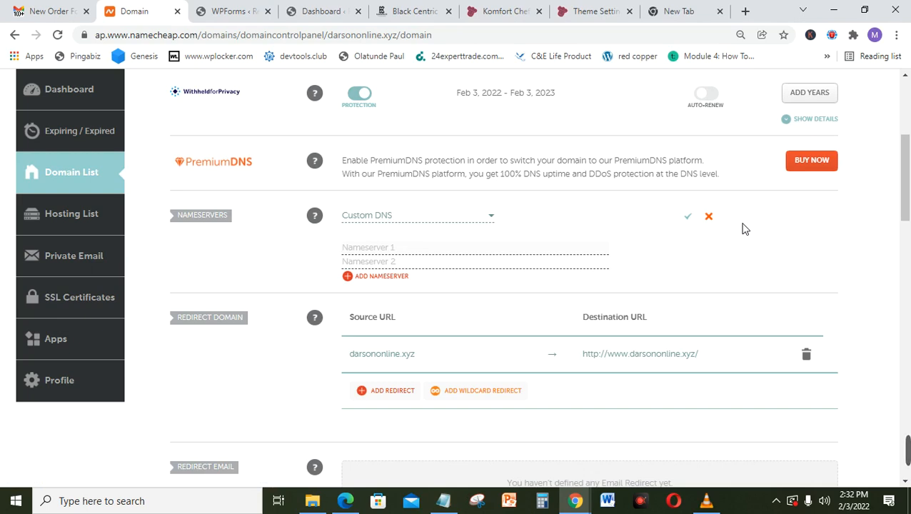
{"action": "left_click", "coordinate": [461, 217]}
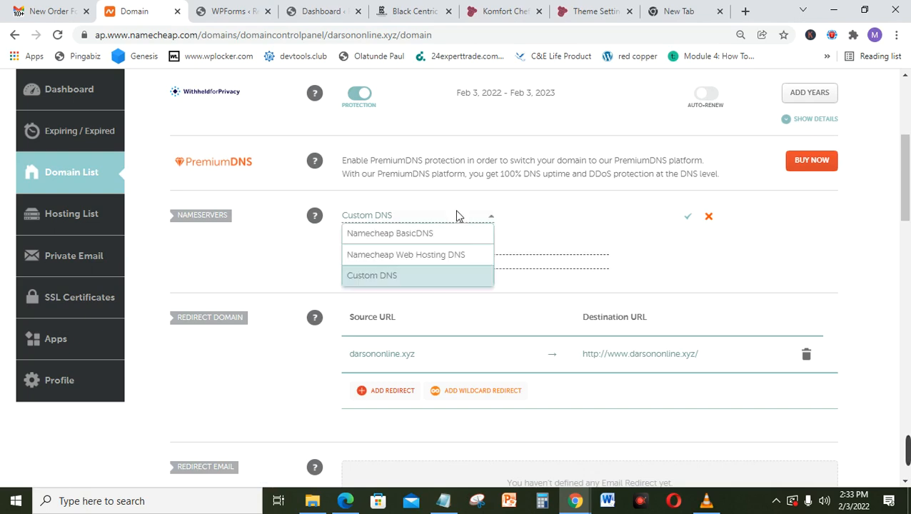
{"action": "left_click", "coordinate": [409, 255]}
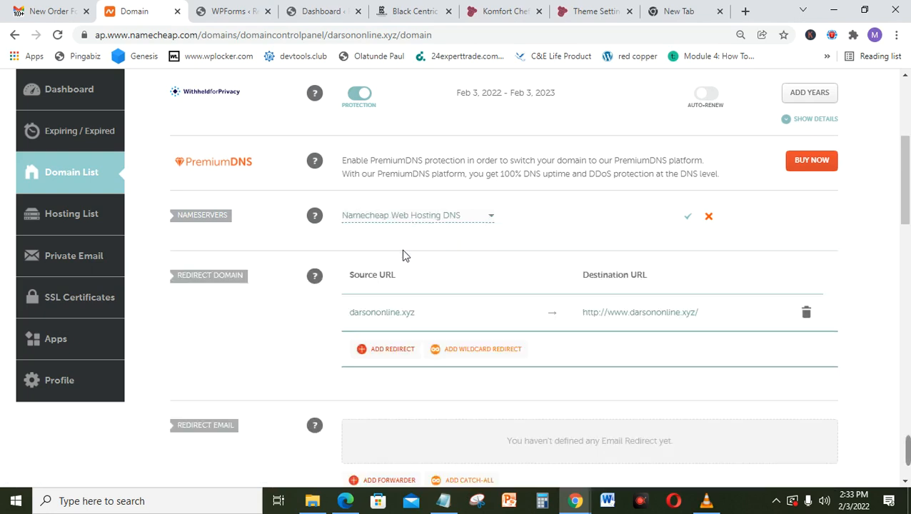
{"action": "left_click", "coordinate": [689, 218]}
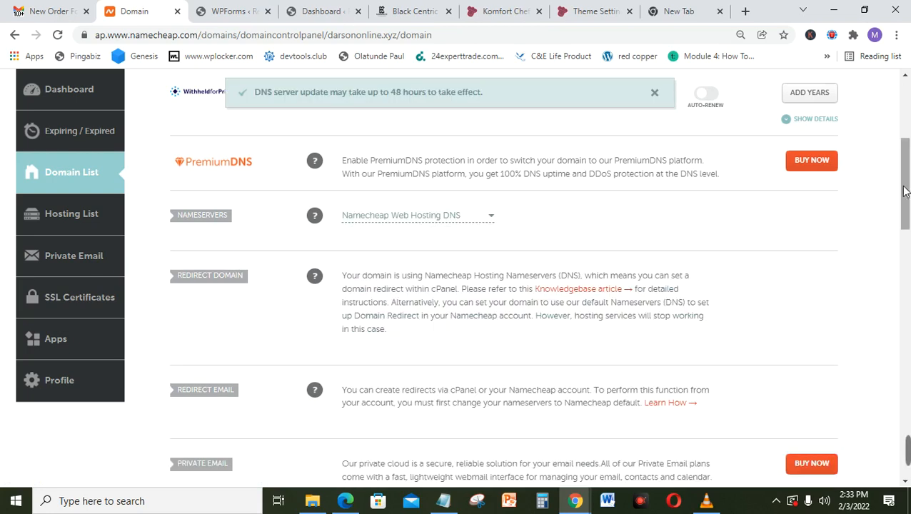
Step: Scroll back up the darsononline.xyz page once the nameserver update is confirmed
{"action": "scroll", "coordinate": [905, 196], "scroll_direction": "up", "scroll_amount": 1}
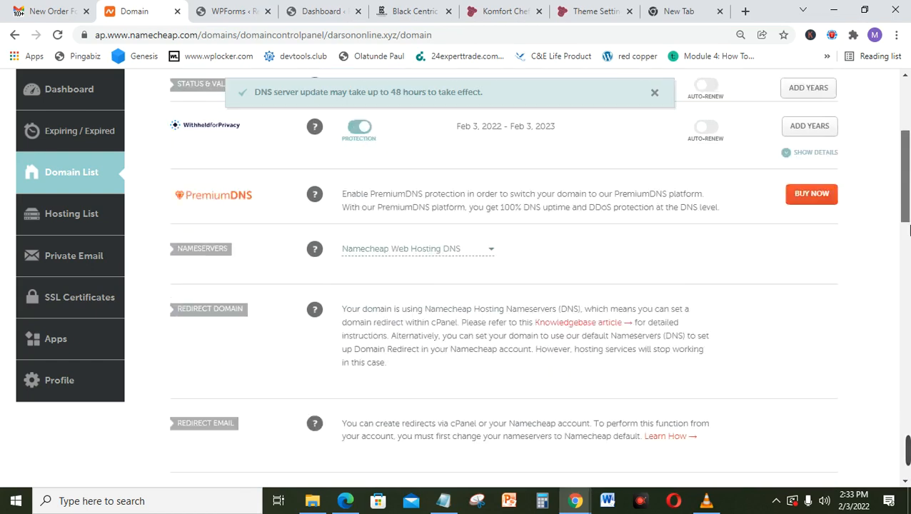
{"action": "left_click_drag", "start_coordinate": [909, 230], "coordinate": [909, 141]}
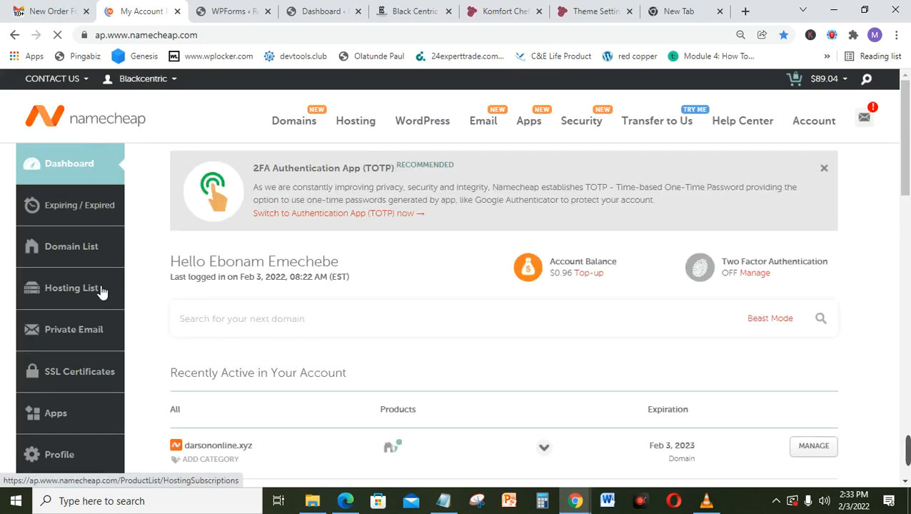
Step: From the Hosting List, launch cPanel for the blackcentric.org Stellar Plus subscription
{"action": "left_click", "coordinate": [101, 290]}
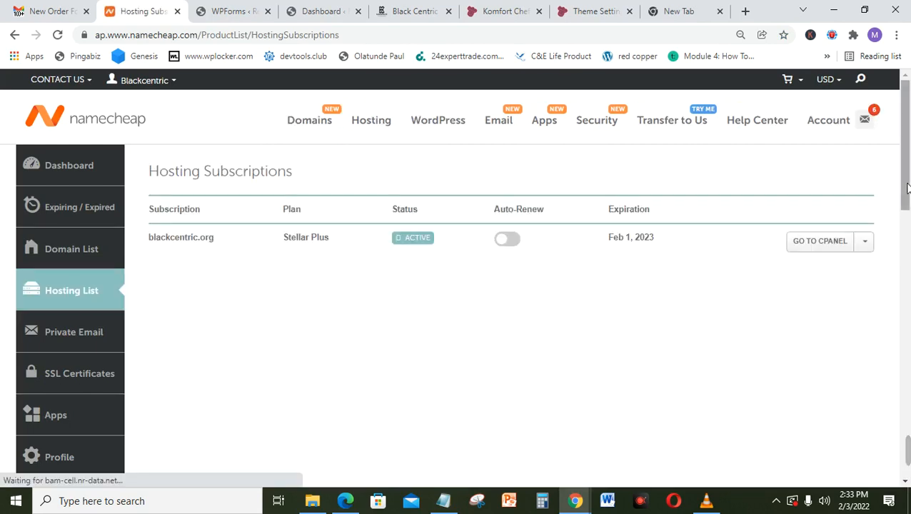
{"action": "left_click", "coordinate": [826, 245]}
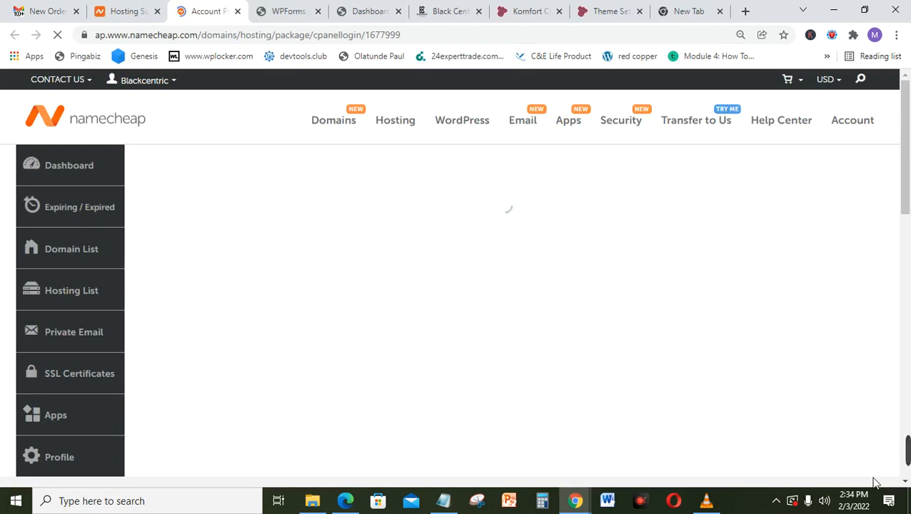
Step: Let the blackcentric.org cPanel home page load and scroll to the Domains section with Addon Domains
{"action": "mouse_move", "coordinate": [905, 458]}
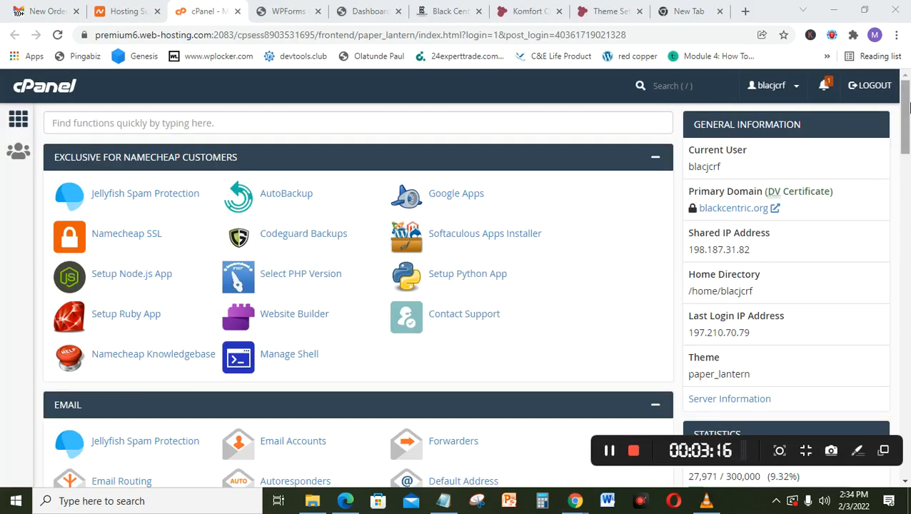
{"action": "mouse_move", "coordinate": [906, 107]}
{"action": "left_mouse_down"}
{"action": "mouse_move", "coordinate": [907, 157]}
{"action": "mouse_move", "coordinate": [907, 105]}
{"action": "left_mouse_up"}
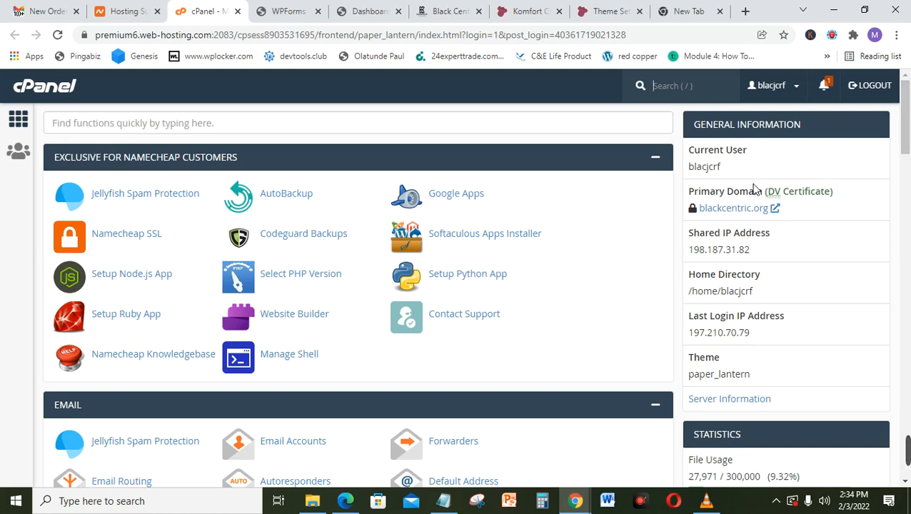
{"action": "key", "text": "/"}
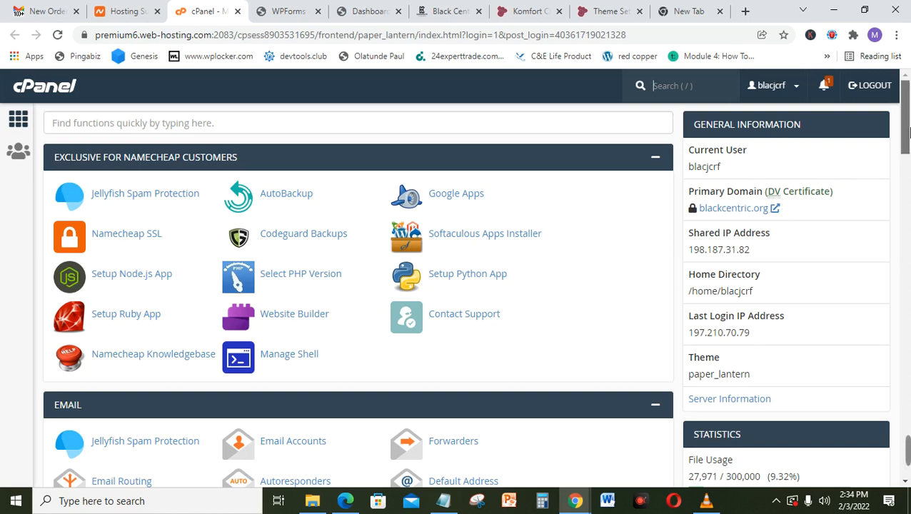
{"action": "left_click_drag", "start_coordinate": [907, 131], "coordinate": [908, 271]}
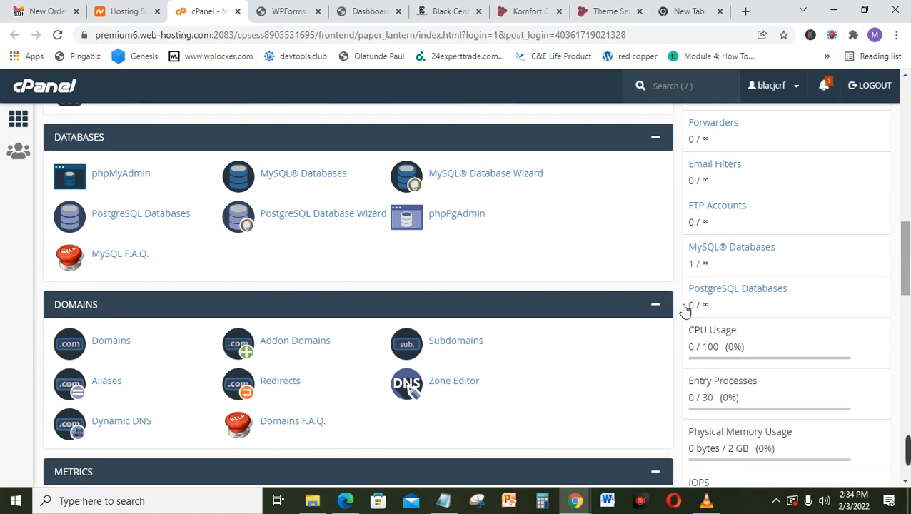
Step: In Addon Domains, enter darsononline.xyz, auto-fill subdomain darsononline and its document root, then submit
{"action": "left_click", "coordinate": [292, 344]}
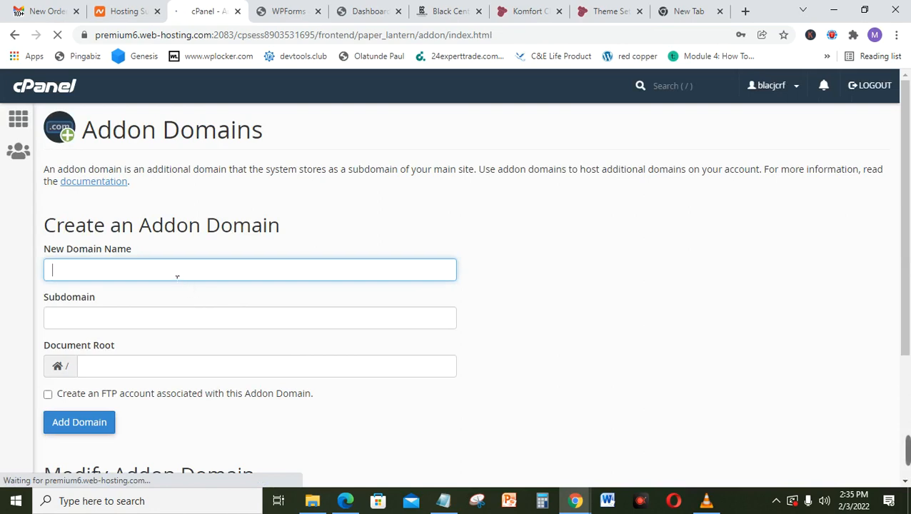
{"action": "type", "text": "darson"}
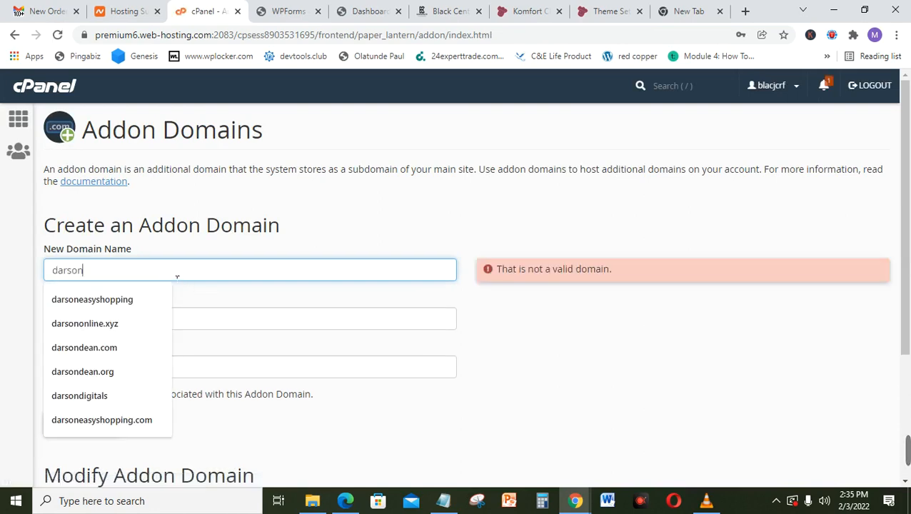
{"action": "key", "text": "Escape"}
{"action": "type", "text": "onon"}
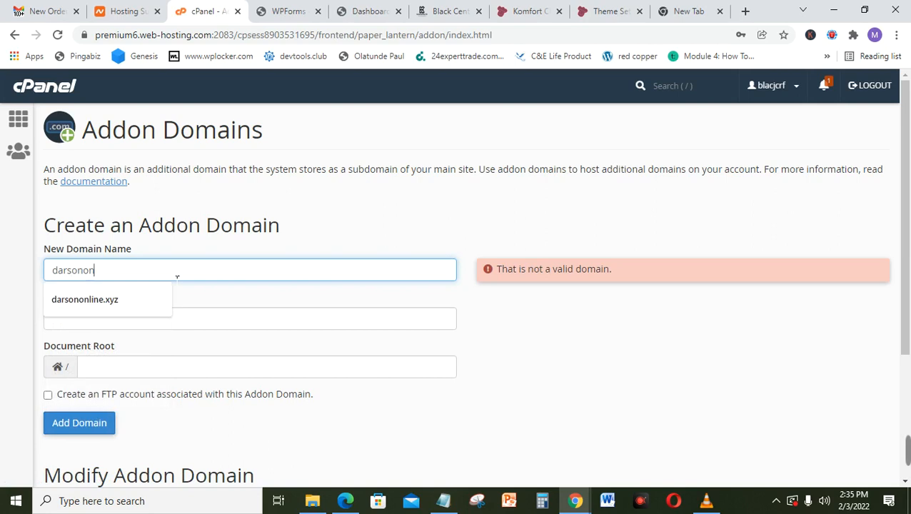
{"action": "type", "text": "line.xyz"}
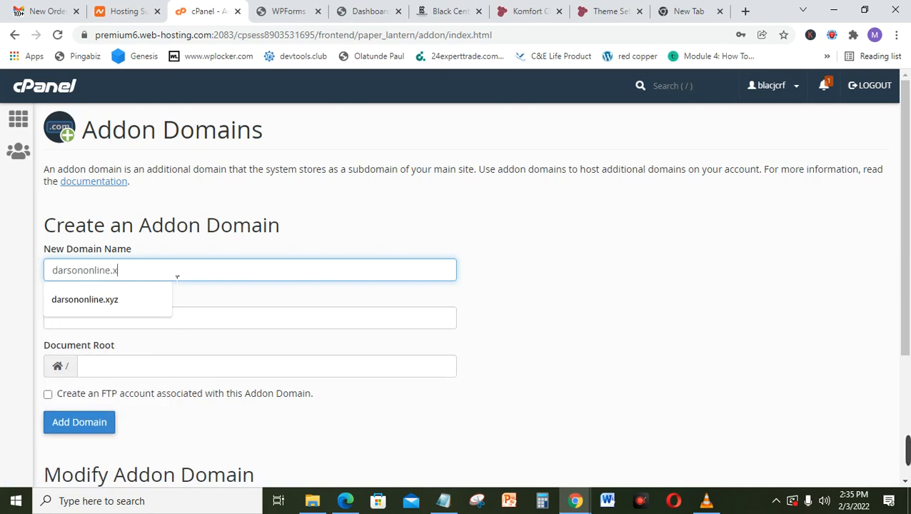
{"action": "left_click", "coordinate": [105, 325]}
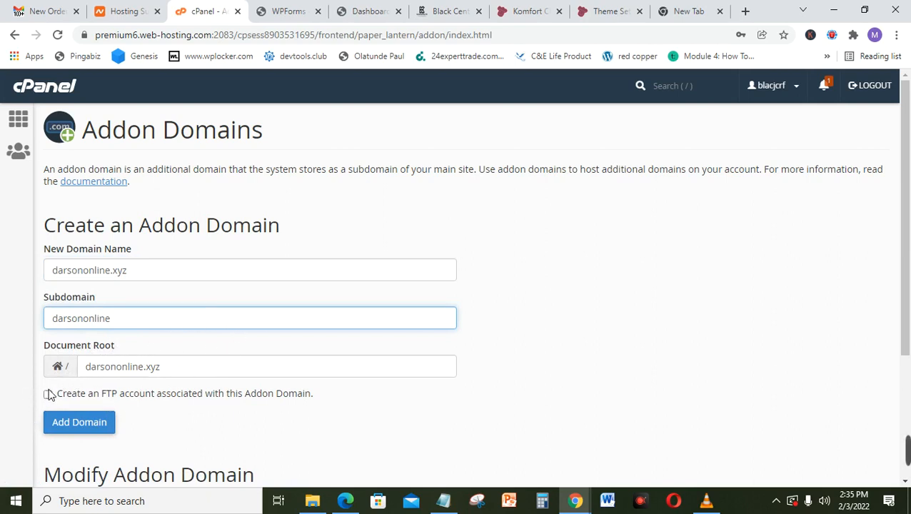
{"action": "left_click_drag", "start_coordinate": [908, 231], "coordinate": [909, 275]}
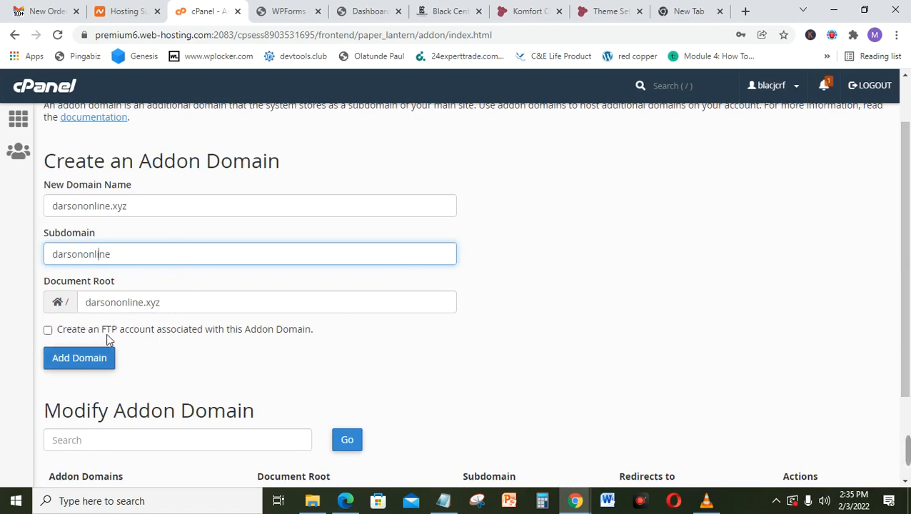
{"action": "left_click", "coordinate": [78, 360]}
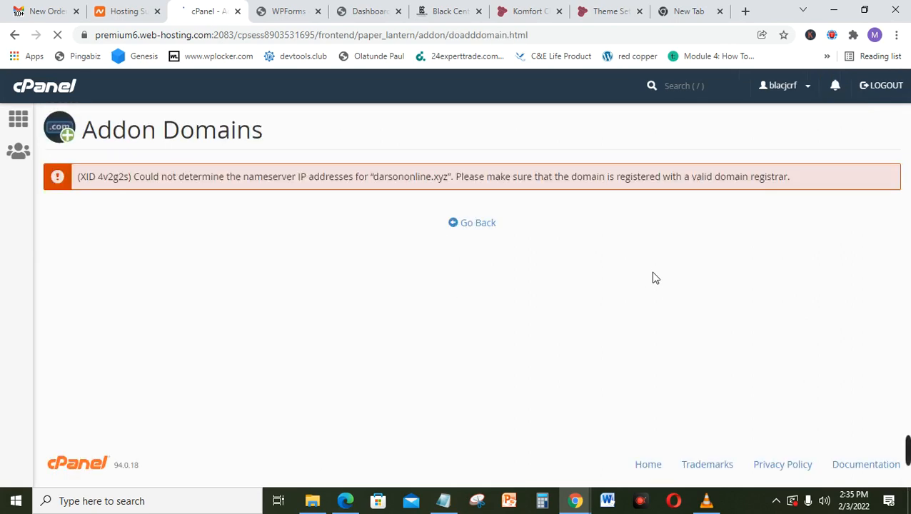
Step: Go back from the nameserver error to the empty Create an Addon Domain form
{"action": "left_click", "coordinate": [481, 230]}
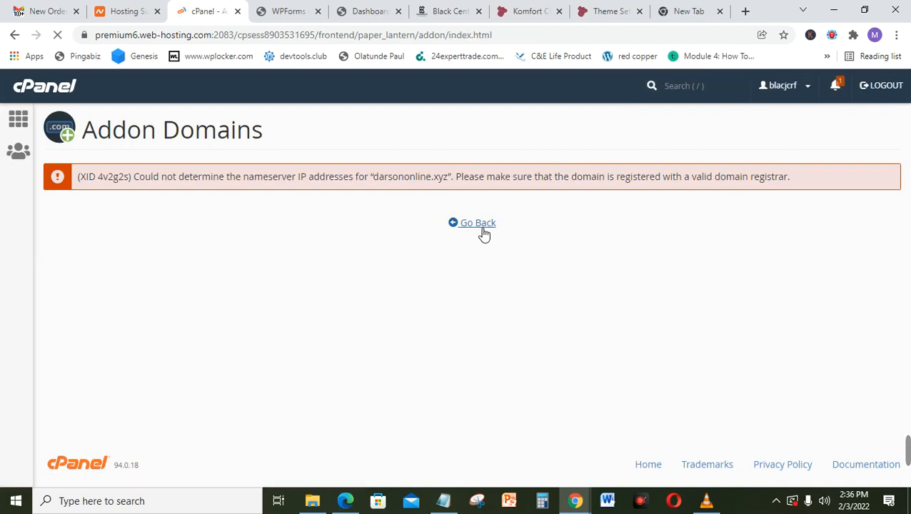
{"action": "left_click", "coordinate": [210, 281]}
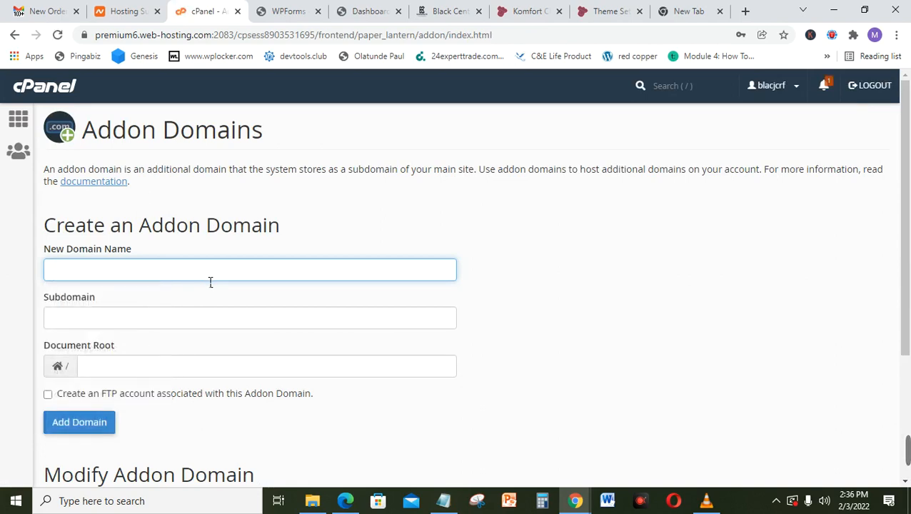
Step: Re-enter darsononline.xyz from the autofill list and submit it as an addon domain
{"action": "type", "text": "darsononline.xyz"}
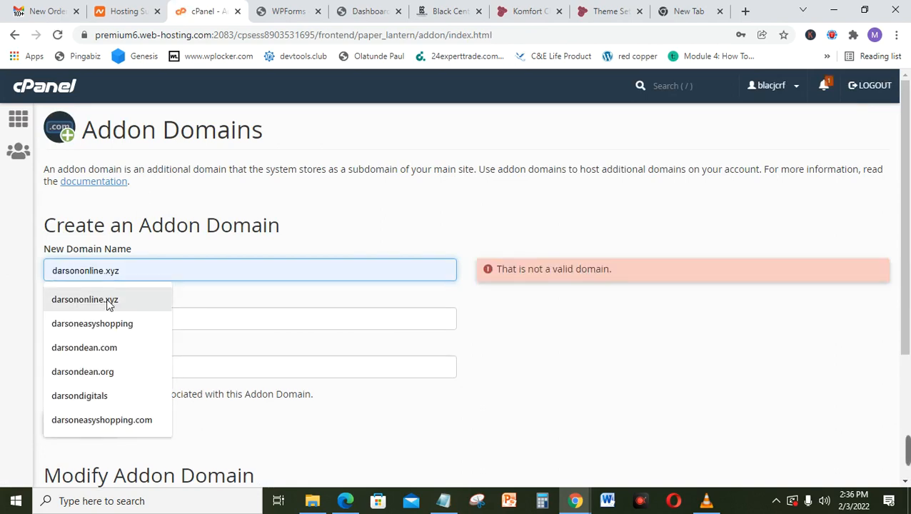
{"action": "left_click", "coordinate": [108, 301]}
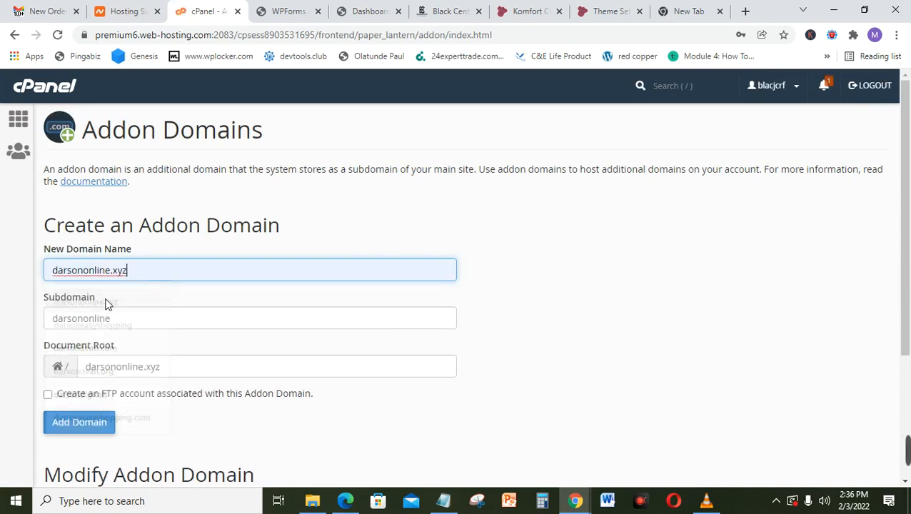
{"action": "left_click", "coordinate": [92, 425]}
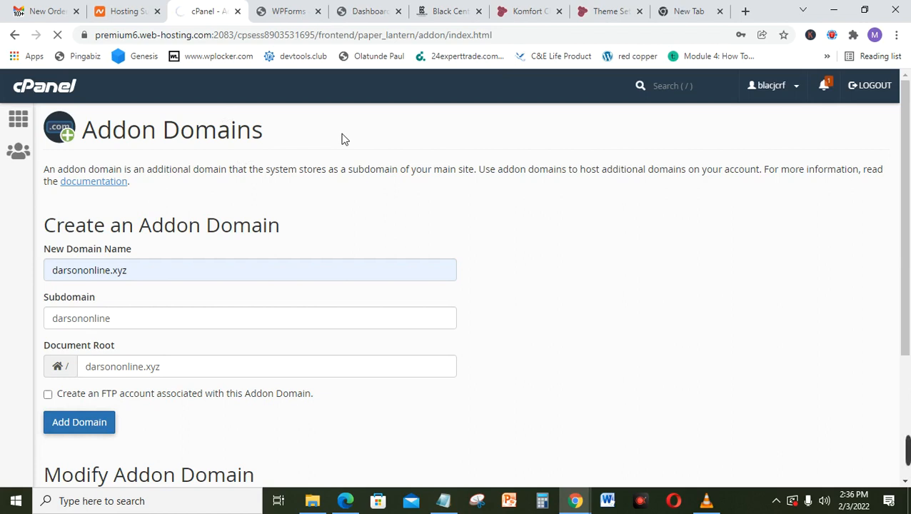
{"action": "mouse_move", "coordinate": [908, 469]}
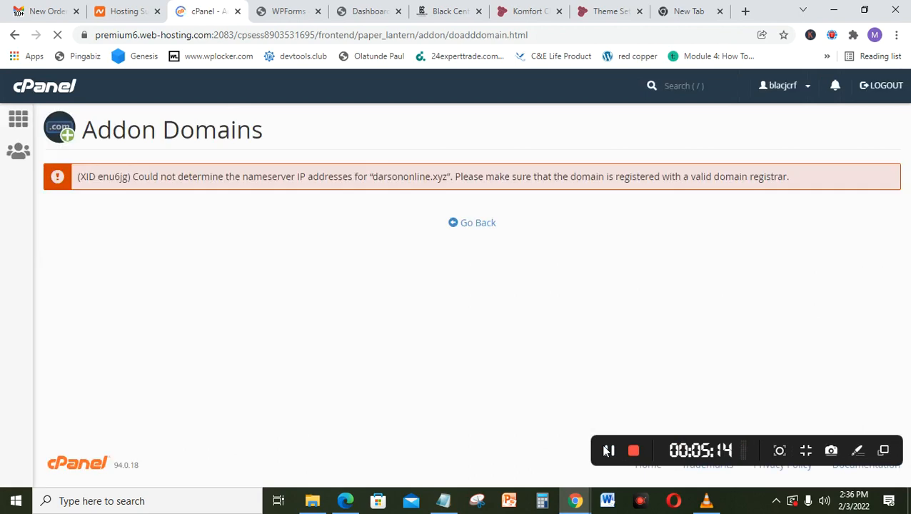
{"action": "left_click", "coordinate": [607, 450]}
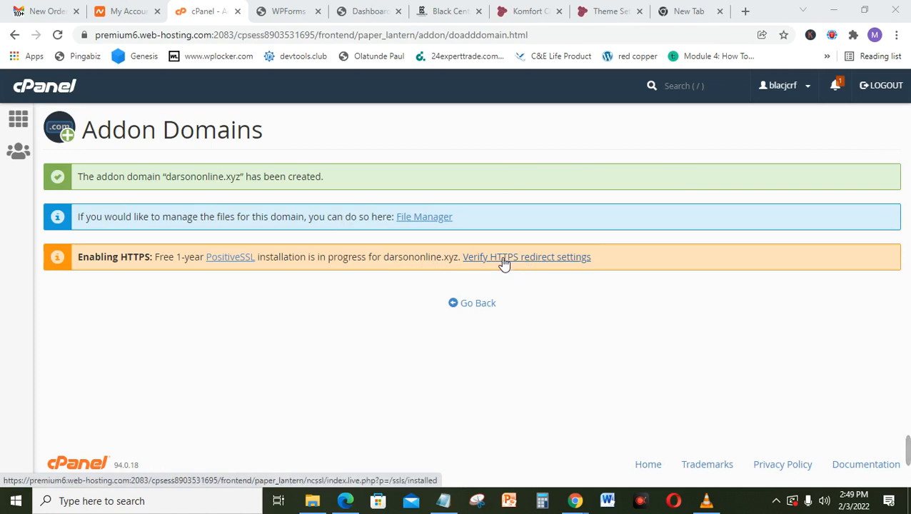
Step: Check the HTTPS redirect settings and sign in with Namecheap to view the installed SSL certificates
{"action": "left_click", "coordinate": [504, 263]}
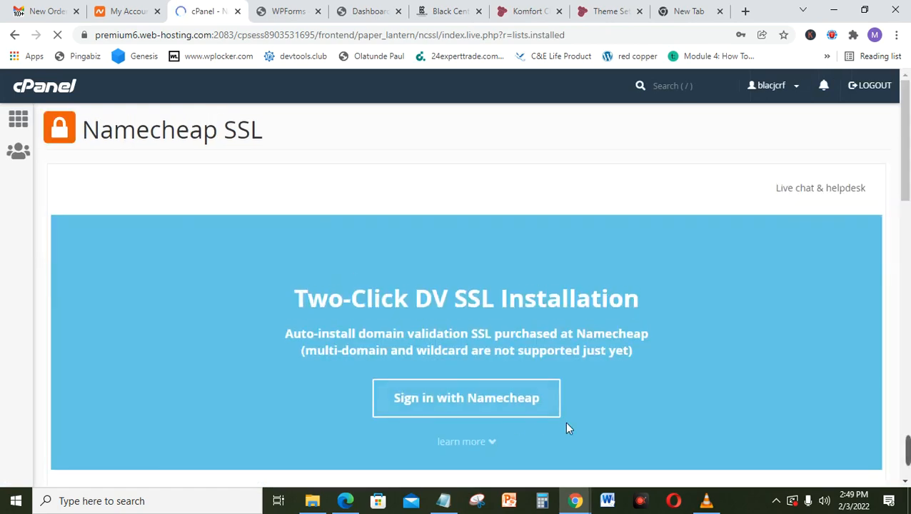
{"action": "left_click", "coordinate": [504, 402]}
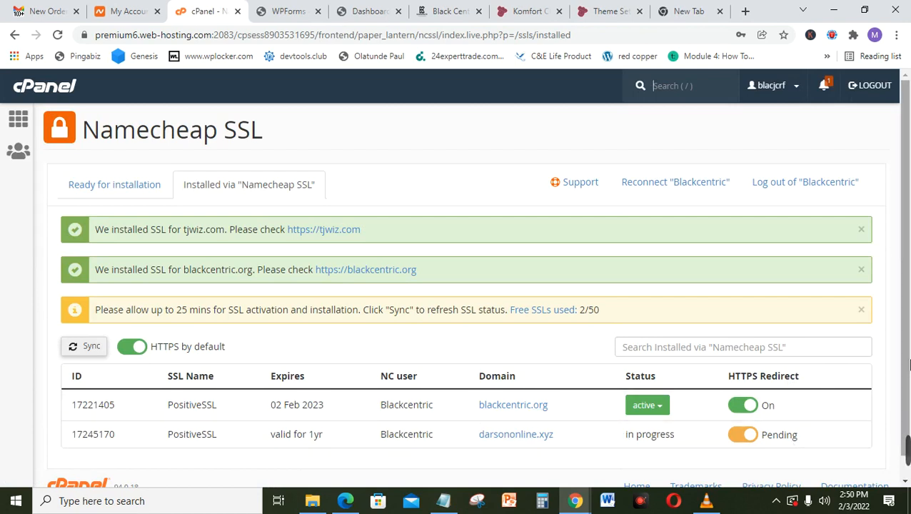
{"action": "scroll", "coordinate": [908, 364], "scroll_direction": "down", "scroll_amount": 1}
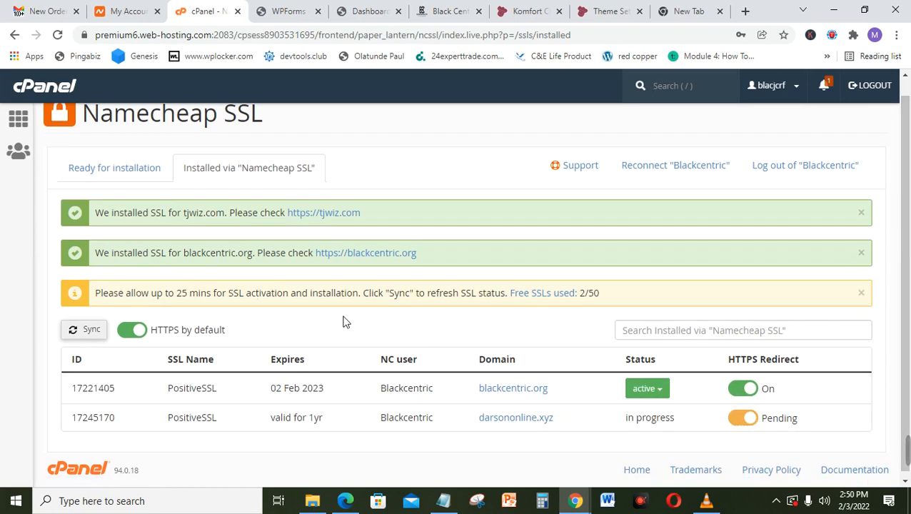
{"action": "left_click", "coordinate": [85, 334]}
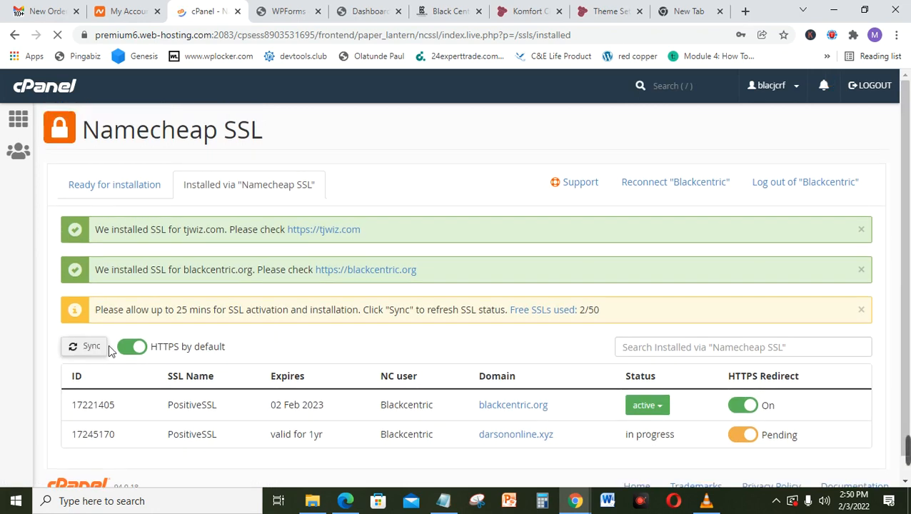
{"action": "left_click", "coordinate": [92, 349]}
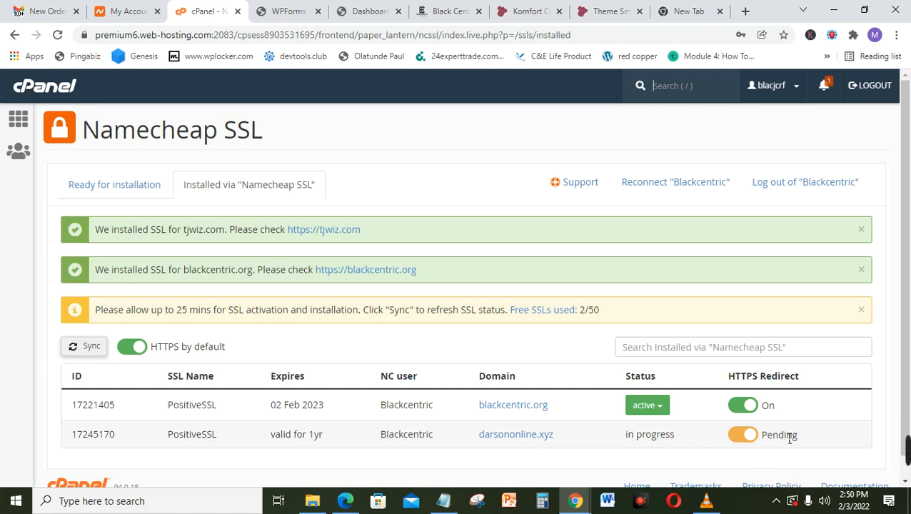
{"action": "mouse_move", "coordinate": [907, 450]}
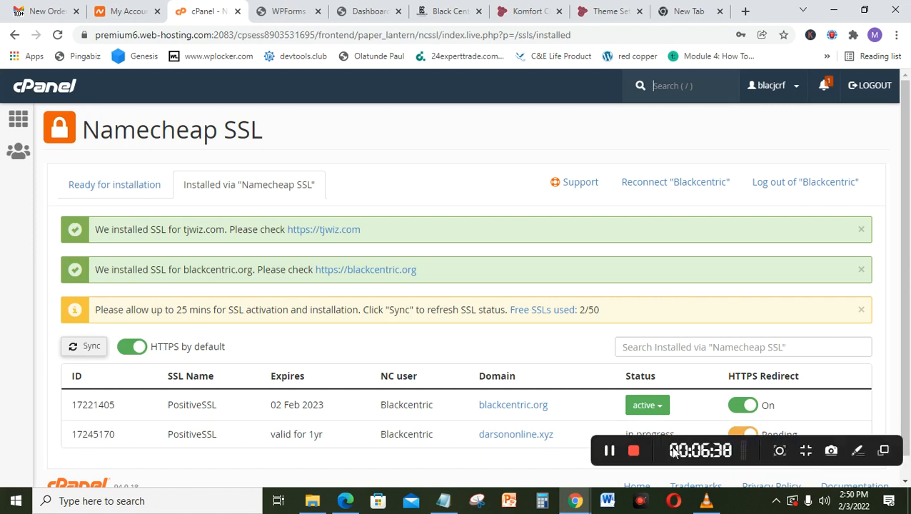
{"action": "left_click", "coordinate": [616, 454]}
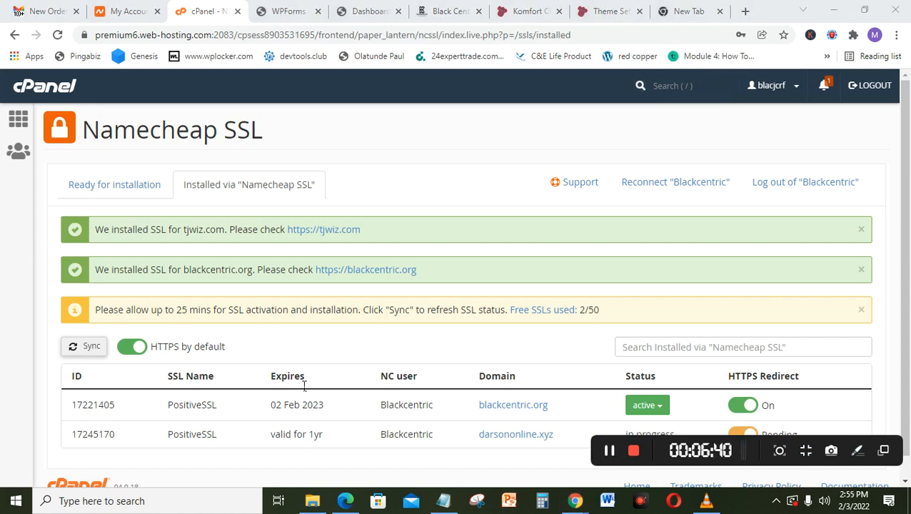
Step: Refresh the SSL status and confirm darsononline.xyz's PositiveSSL is active, expiring 03 Feb 2023, with HTTPS redirect on
{"action": "left_click", "coordinate": [91, 347]}
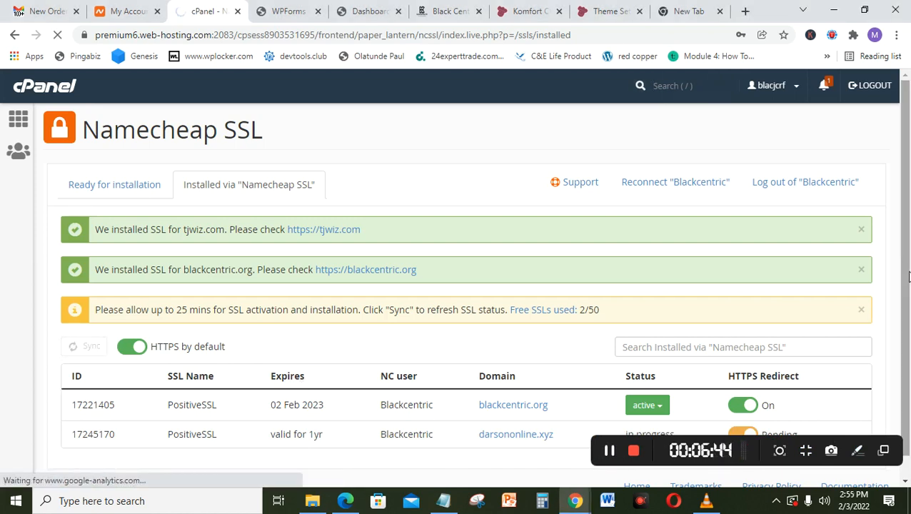
{"action": "scroll", "coordinate": [908, 336], "scroll_direction": "down", "scroll_amount": 1}
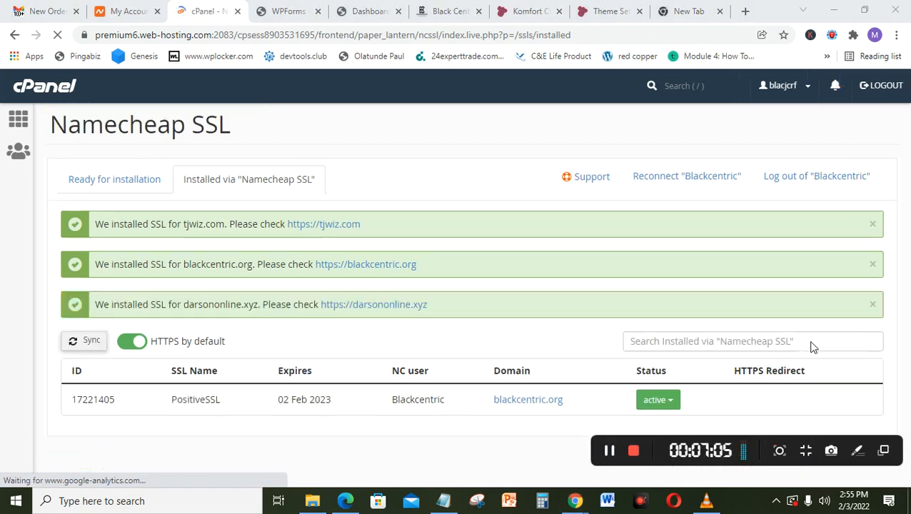
{"action": "scroll", "coordinate": [904, 314], "scroll_direction": "down", "scroll_amount": 1}
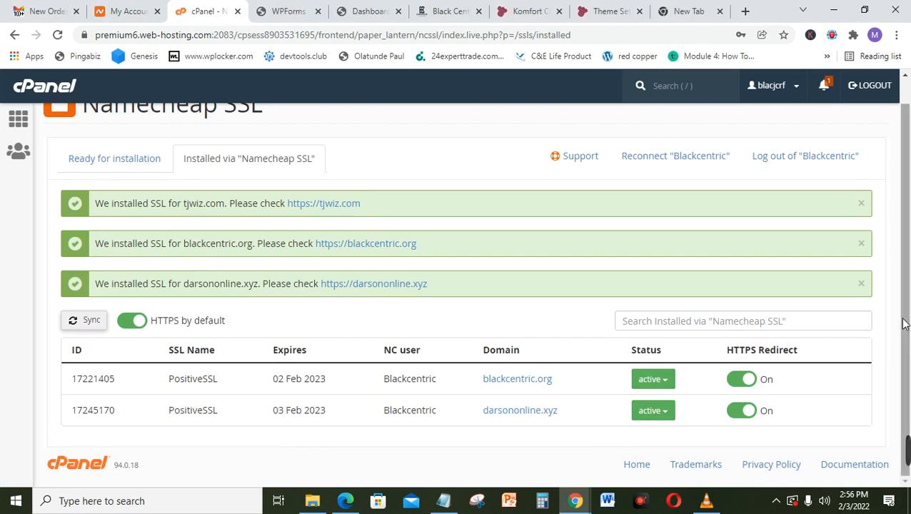
{"action": "scroll", "coordinate": [902, 324], "scroll_direction": "up", "scroll_amount": 1}
{"action": "scroll", "coordinate": [904, 300], "scroll_direction": "down", "scroll_amount": 1}
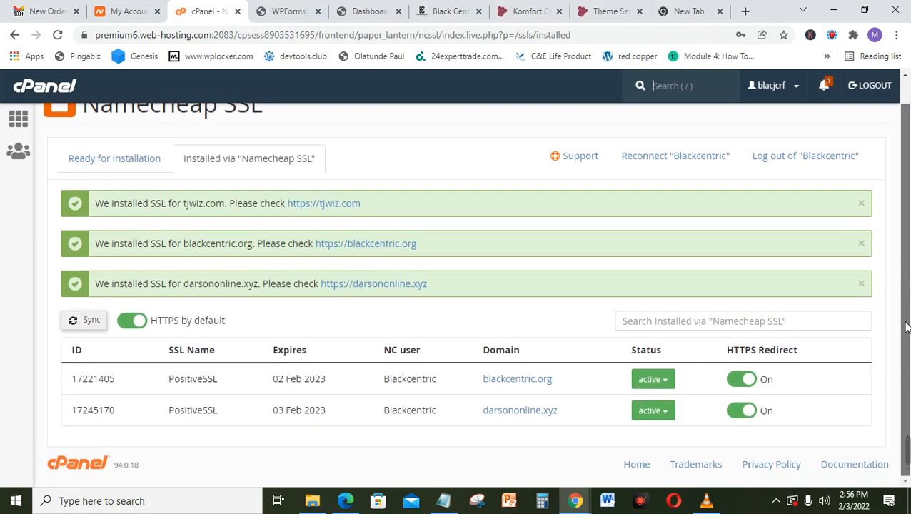
{"action": "scroll", "coordinate": [905, 322], "scroll_direction": "up", "scroll_amount": 1}
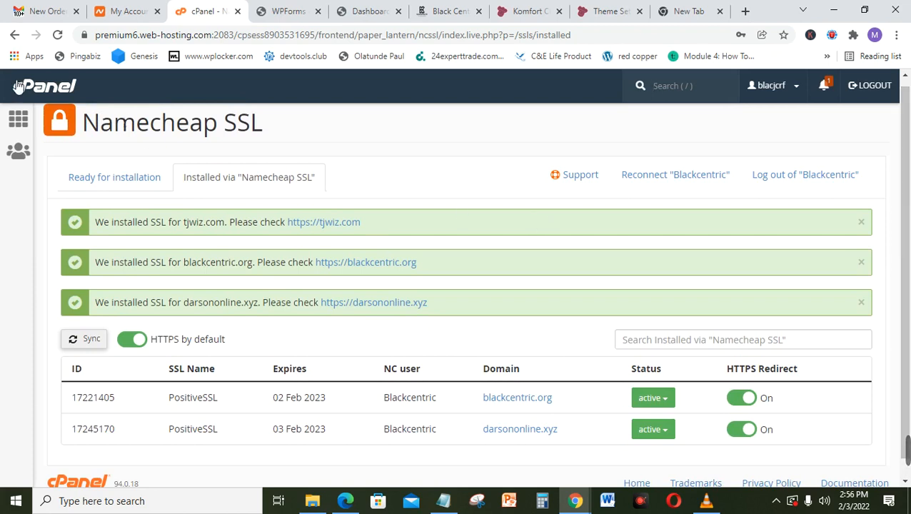
Step: Go back to cPanel home and open Softaculous's WordPress install form
{"action": "left_click", "coordinate": [50, 87]}
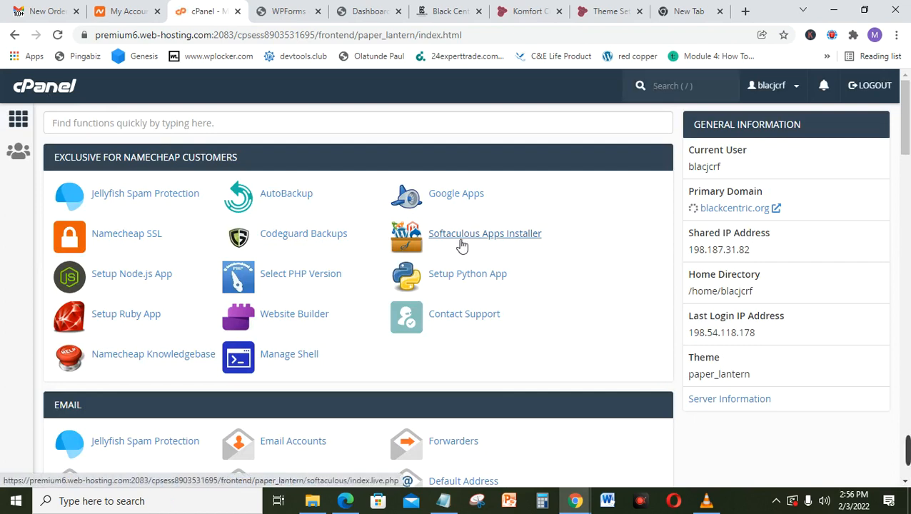
{"action": "left_click", "coordinate": [463, 244]}
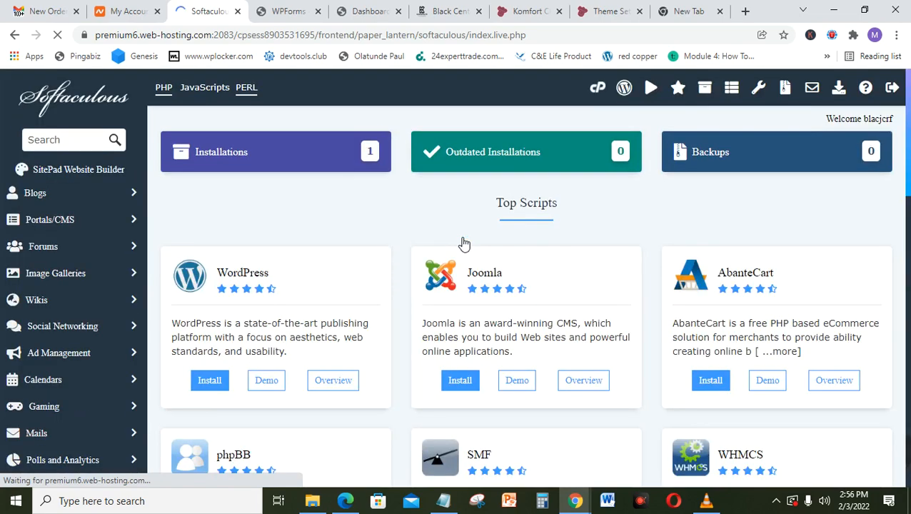
{"action": "left_click", "coordinate": [221, 384]}
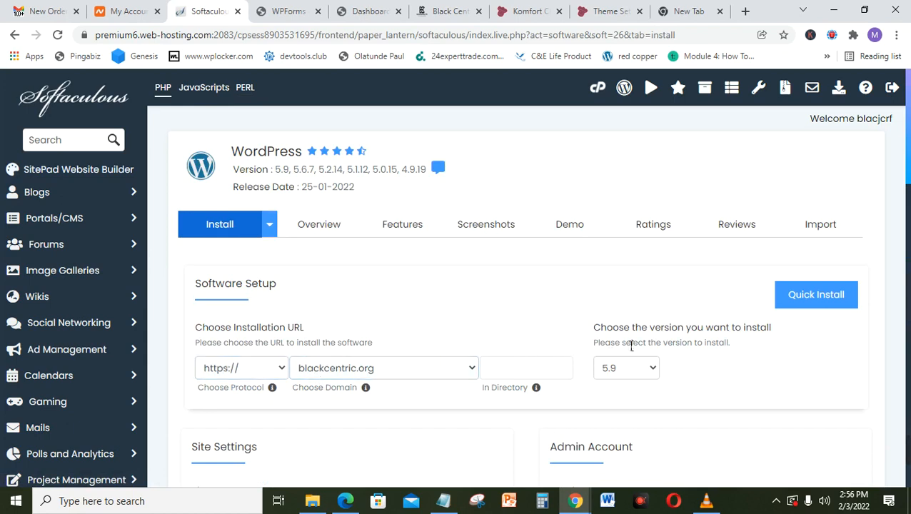
Step: Choose darsononline.xyz as the domain for the WordPress install
{"action": "scroll", "coordinate": [526, 289], "scroll_direction": "down", "scroll_amount": 1}
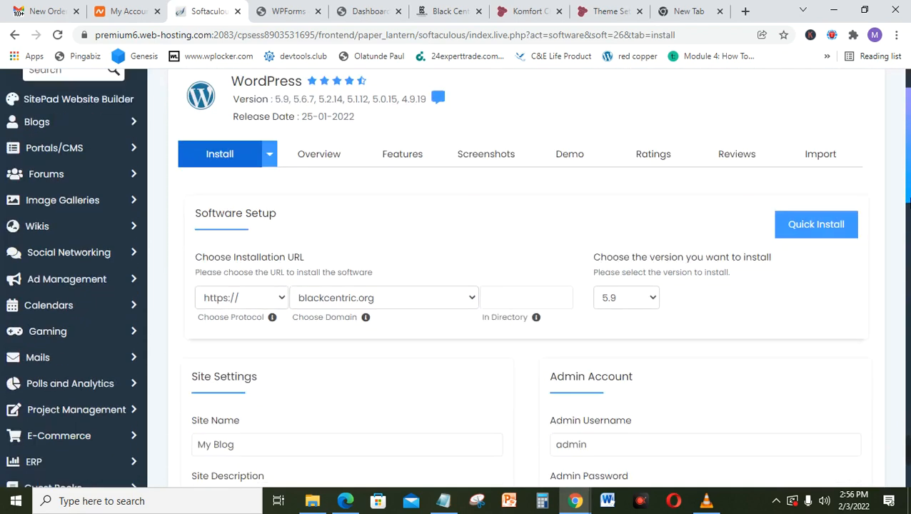
{"action": "left_click", "coordinate": [526, 289]}
{"action": "left_click", "coordinate": [422, 293]}
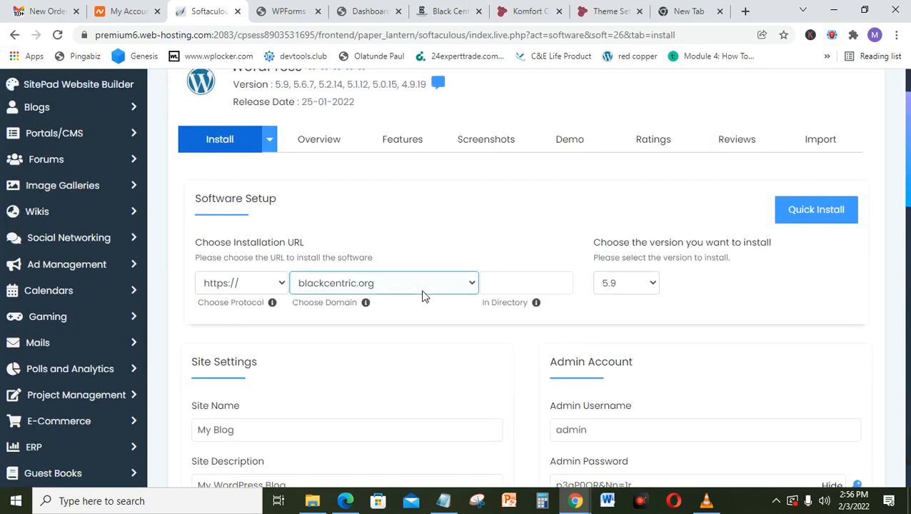
{"action": "left_click", "coordinate": [421, 291]}
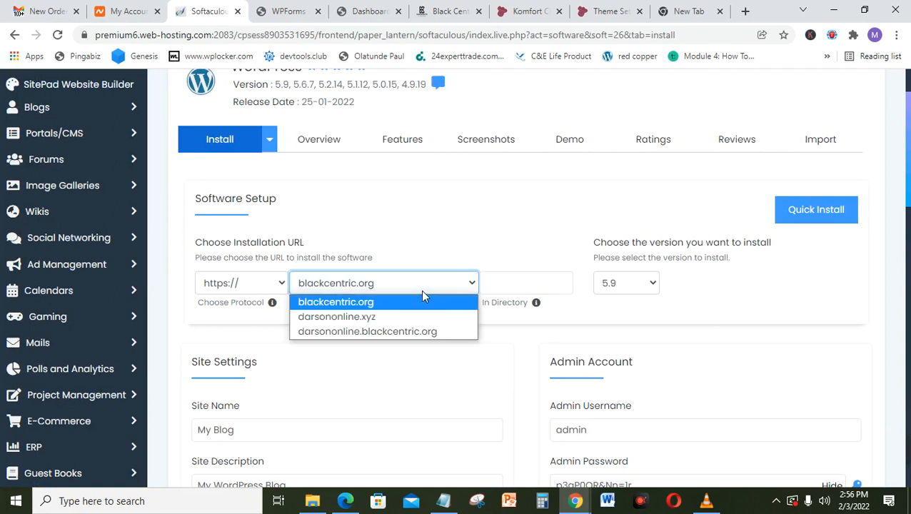
{"action": "left_click", "coordinate": [377, 321]}
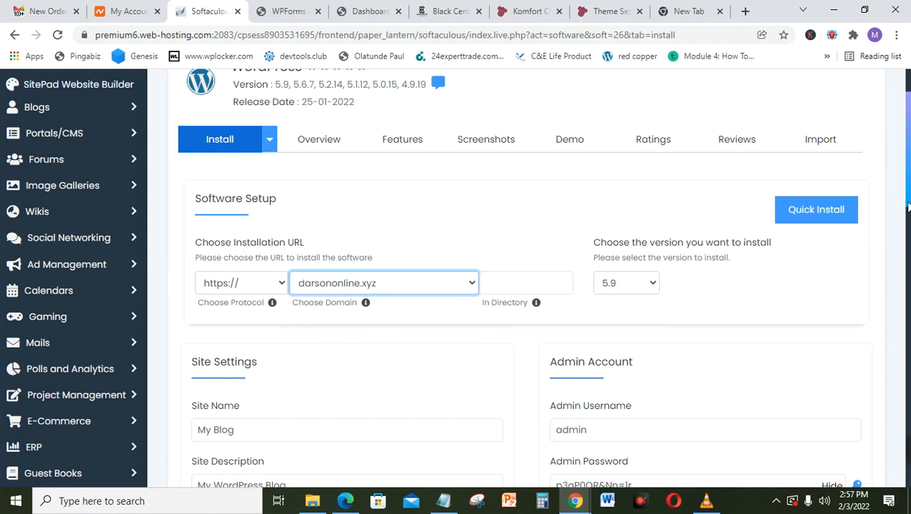
Step: Set the site name to 'DARSON ONLINE' and the description to 'MULTI PURPOSE SITE'
{"action": "scroll", "coordinate": [908, 207], "scroll_direction": "down", "scroll_amount": 2}
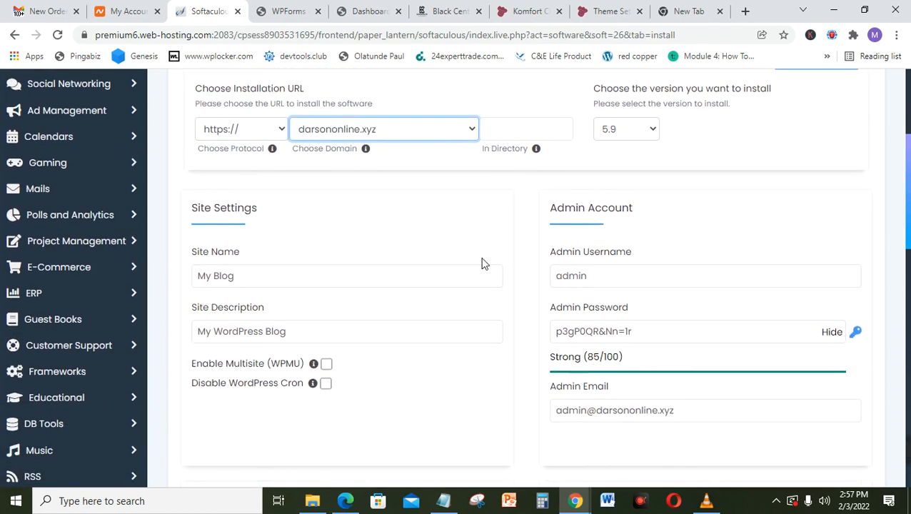
{"action": "left_click", "coordinate": [277, 280]}
{"action": "key", "text": "ctrl+a"}
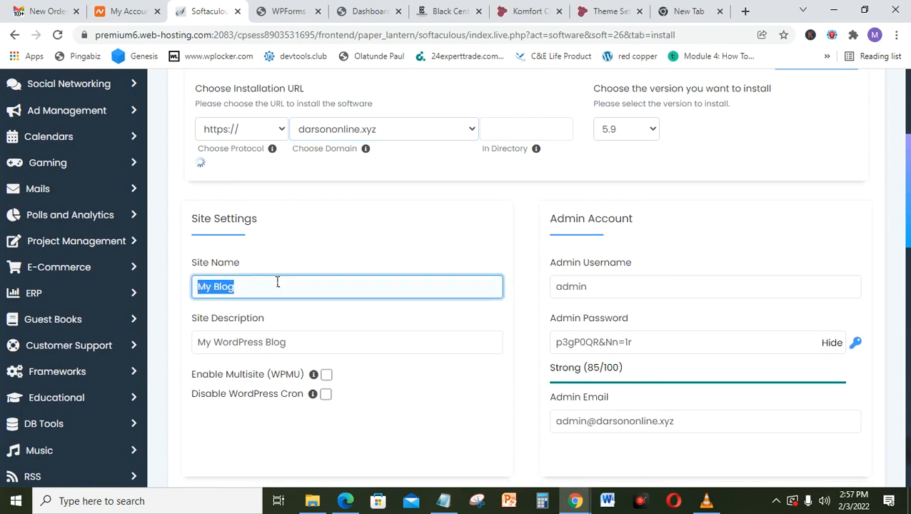
{"action": "key", "text": "BackSpace"}
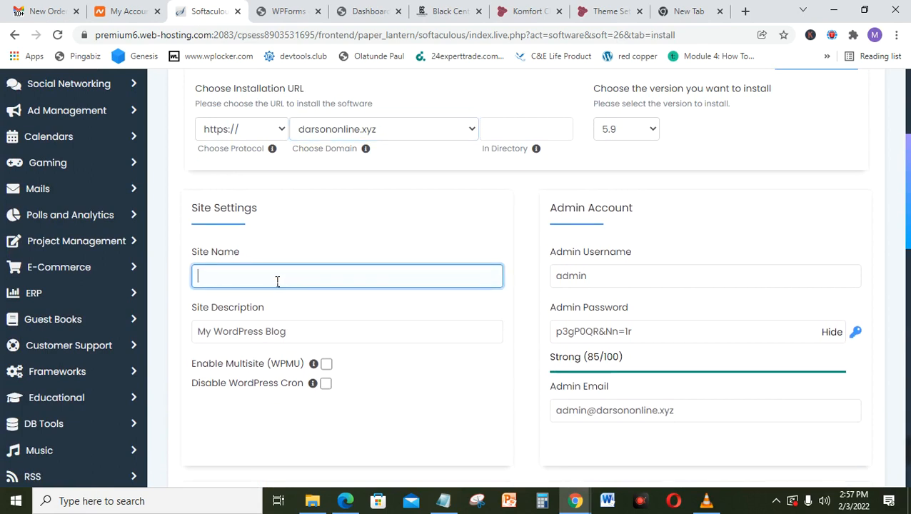
{"action": "type", "text": "D"}
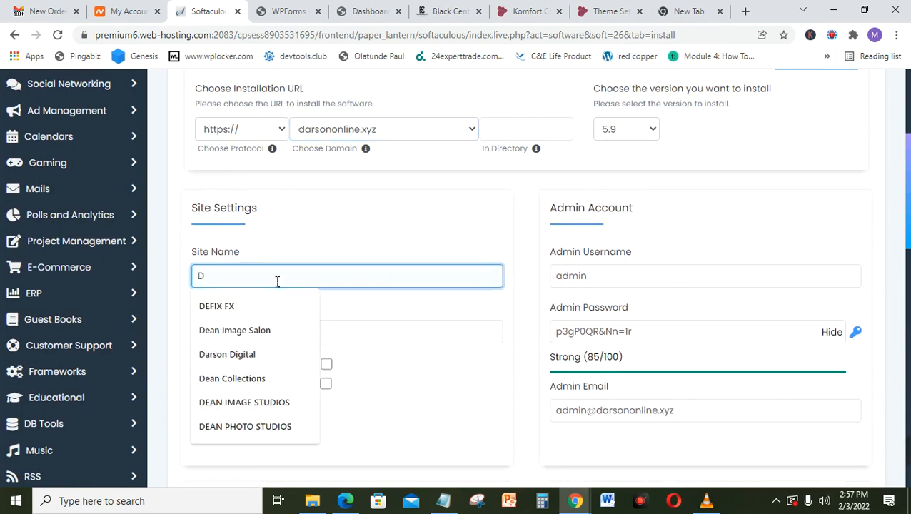
{"action": "type", "text": "ARSON"}
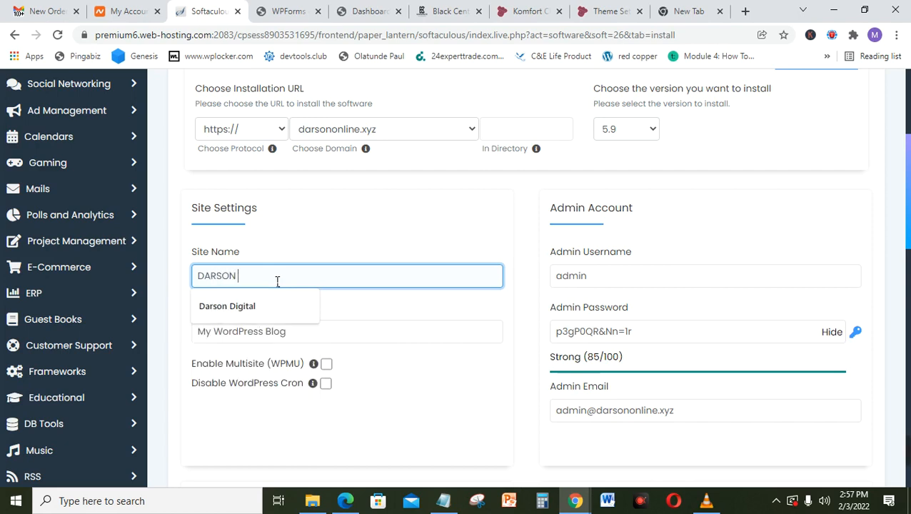
{"action": "type", "text": " ONLINE"}
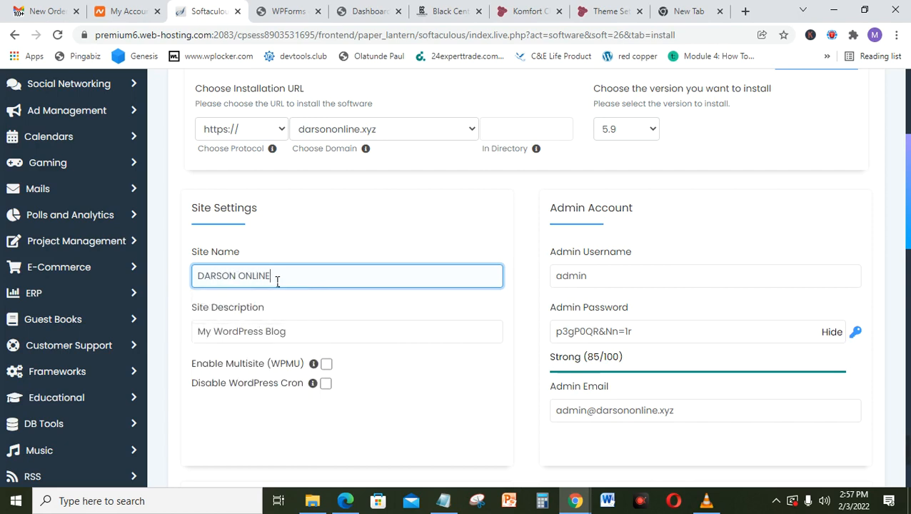
{"action": "left_click", "coordinate": [305, 341]}
{"action": "key", "text": "ctrl+a"}
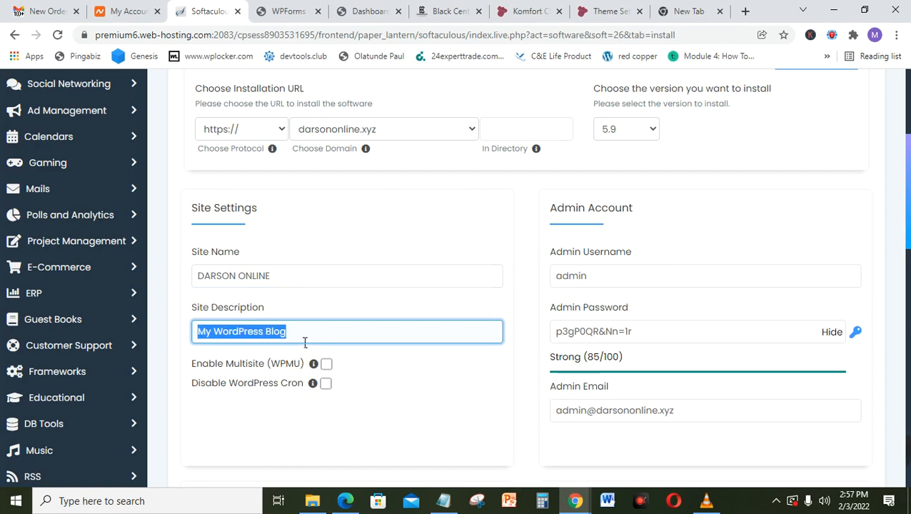
{"action": "type", "text": "MU"}
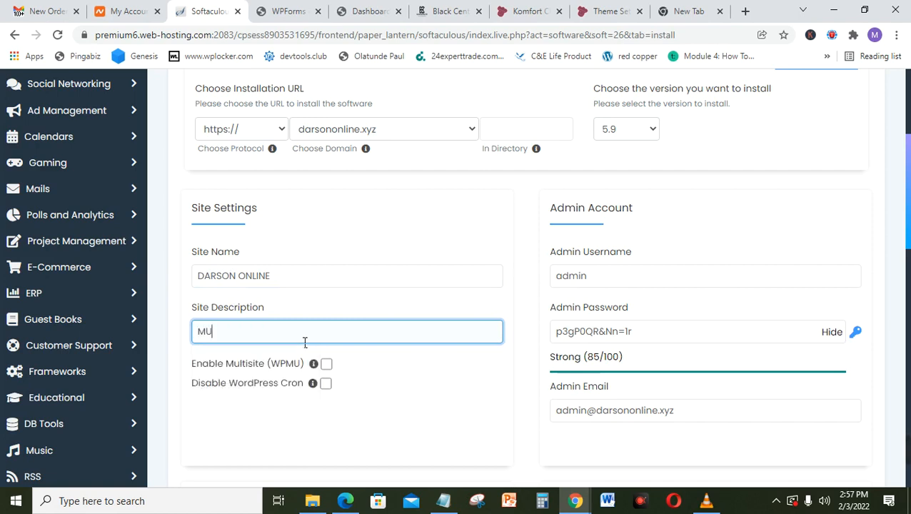
{"action": "type", "text": "LTI PURPOSE SITE"}
Step: Replace the default admin username and generated password with new admin credentials
{"action": "double_click", "coordinate": [642, 286]}
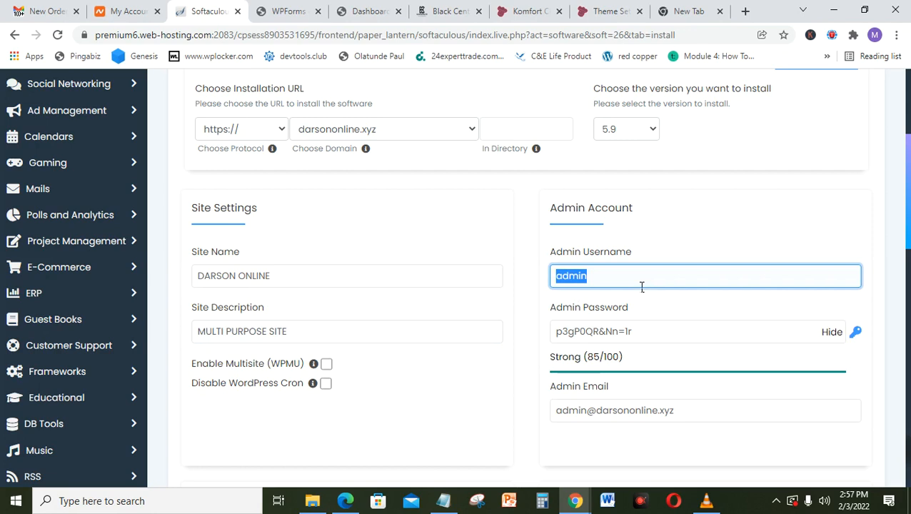
{"action": "key", "text": "BackSpace"}
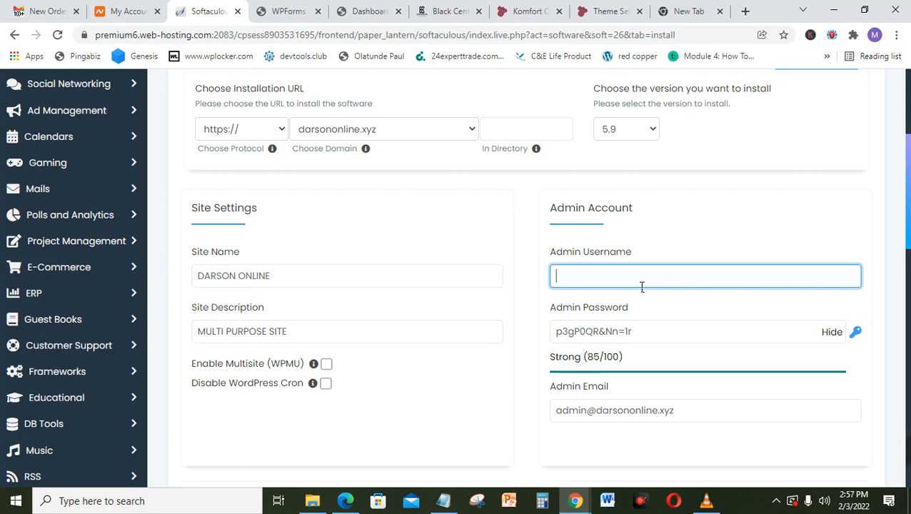
{"action": "type", "text": "darso"}
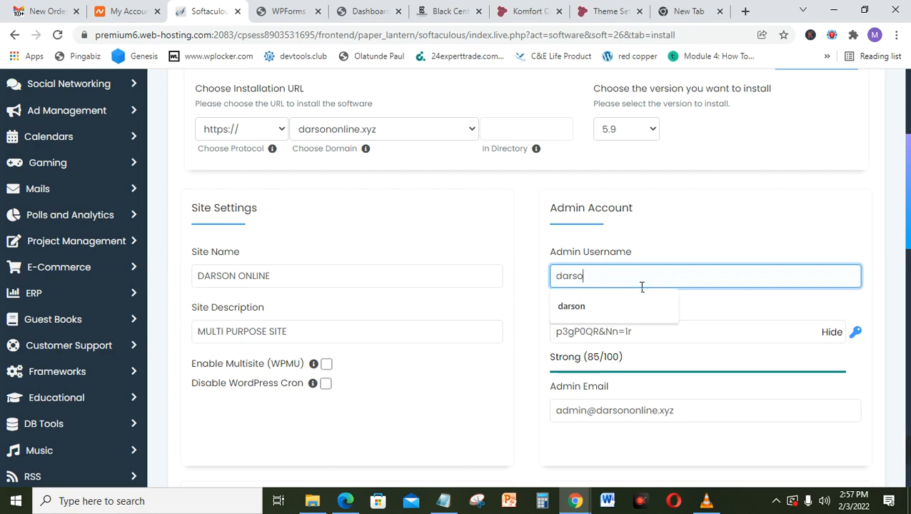
{"action": "type", "text": "n"}
{"action": "key", "text": "Tab"}
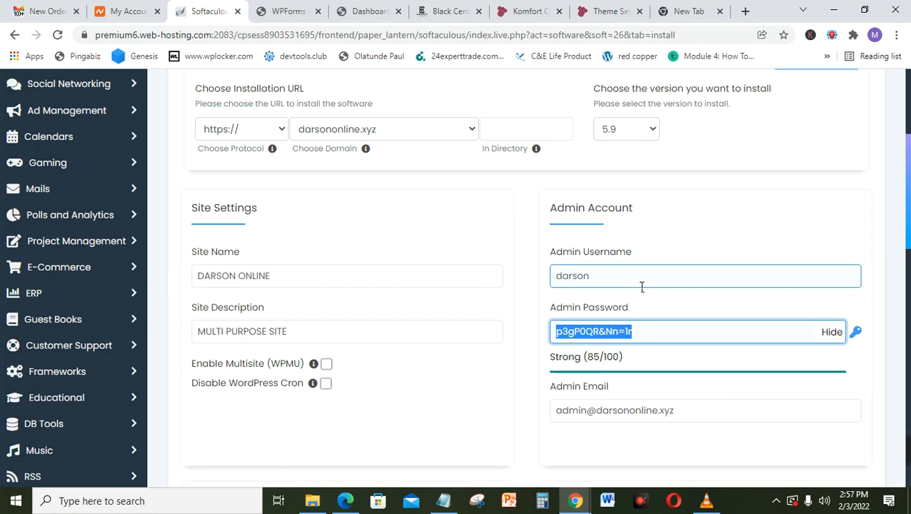
{"action": "key", "text": "BackSpace"}
{"action": "type", "text": "Darso"}
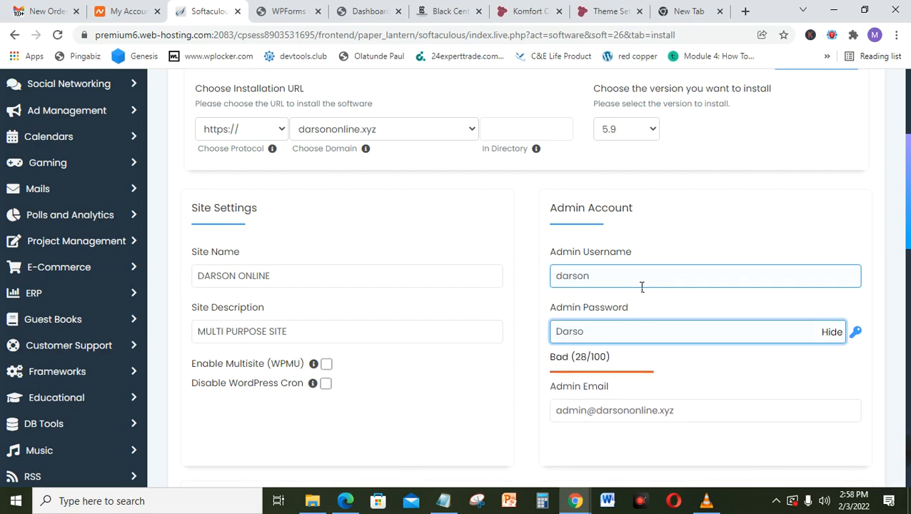
{"action": "type", "text": "n"}
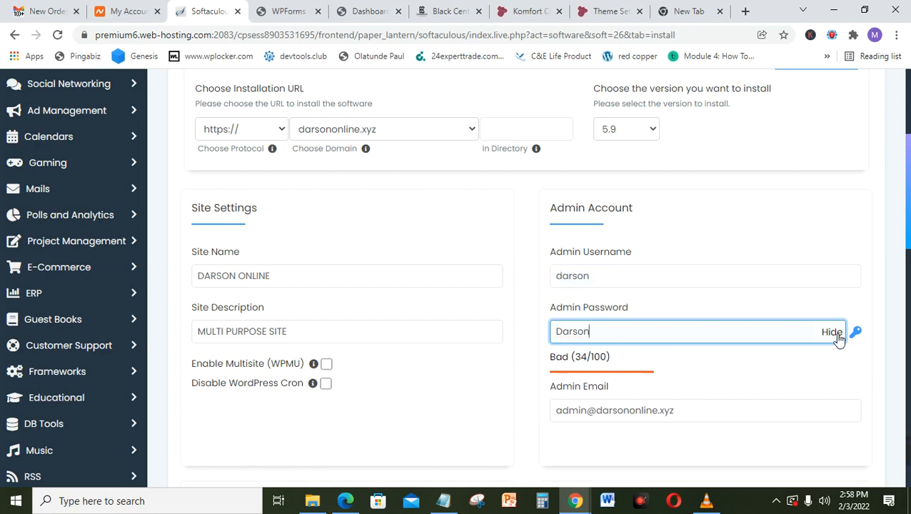
{"action": "left_click", "coordinate": [836, 334]}
{"action": "type", "text": "••••"}
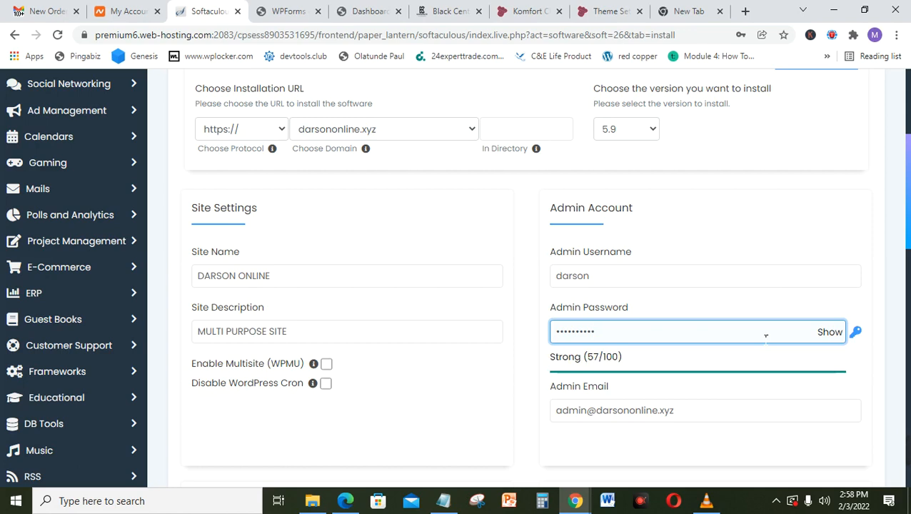
{"action": "type", "text": "••••••"}
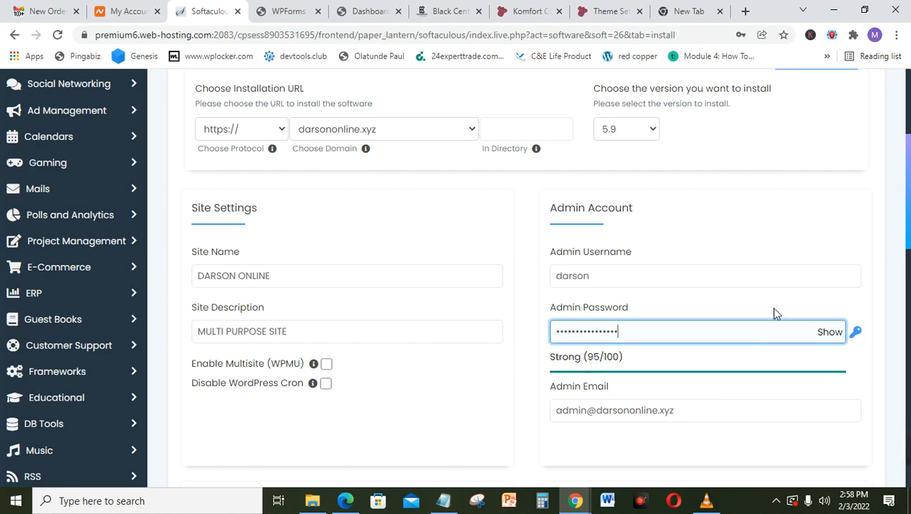
Step: Tick the Classic Editor plugin for the WordPress install
{"action": "scroll", "coordinate": [908, 224], "scroll_direction": "down", "scroll_amount": 2}
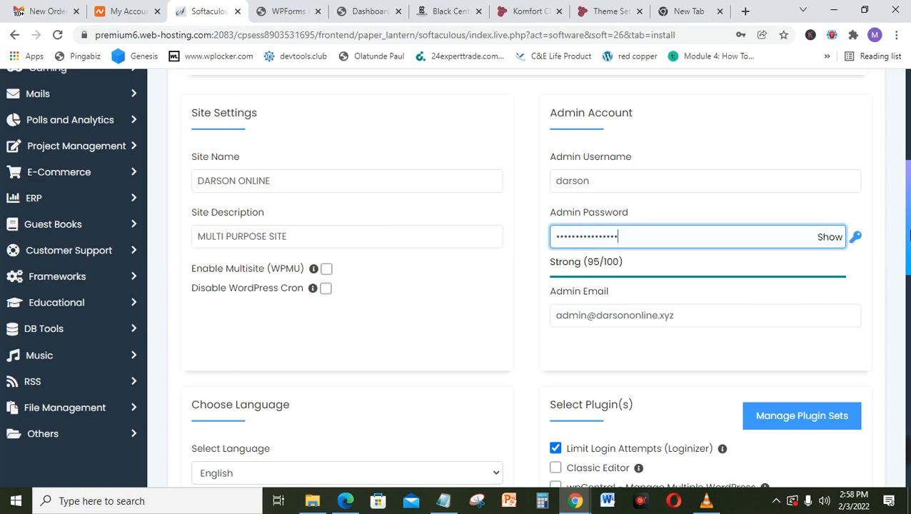
{"action": "scroll", "coordinate": [908, 236], "scroll_direction": "down", "scroll_amount": 2}
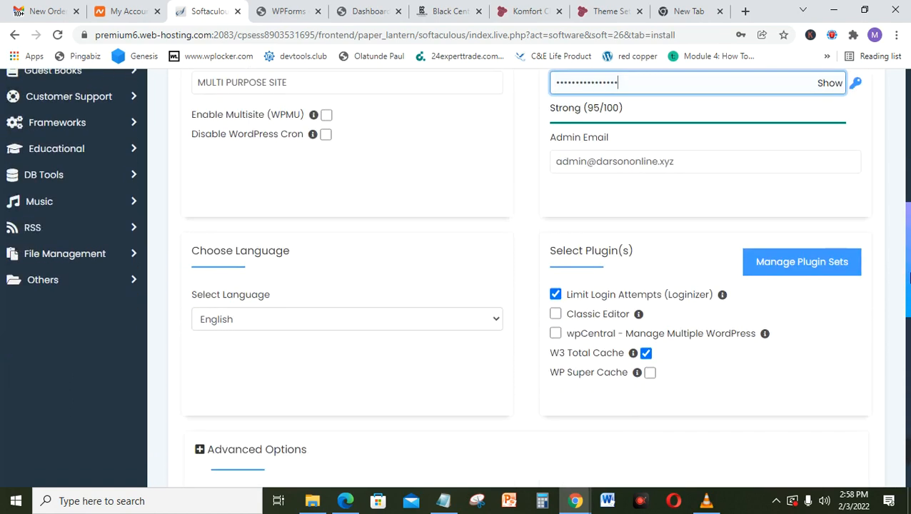
{"action": "left_click", "coordinate": [556, 316]}
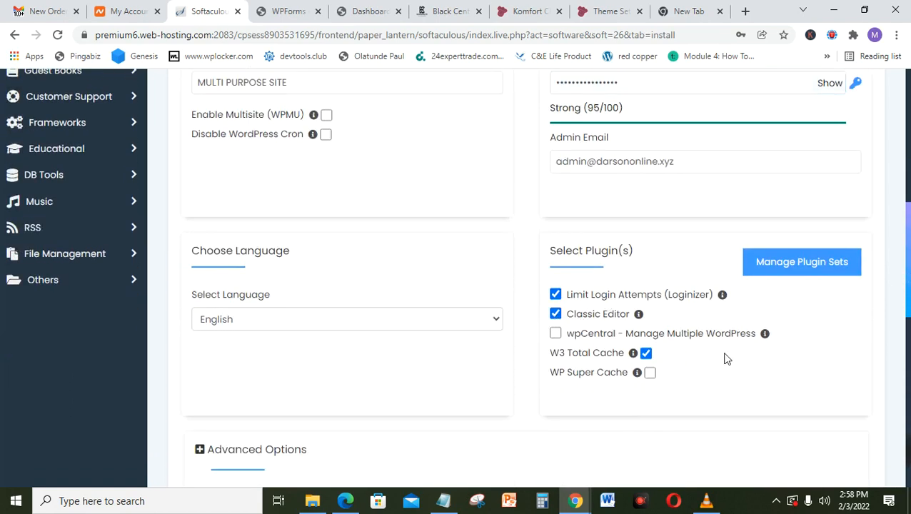
Step: Have installation details e-mailed to the suggested address from the autofill list
{"action": "left_click_drag", "start_coordinate": [908, 226], "coordinate": [908, 439]}
{"action": "left_click", "coordinate": [585, 379]}
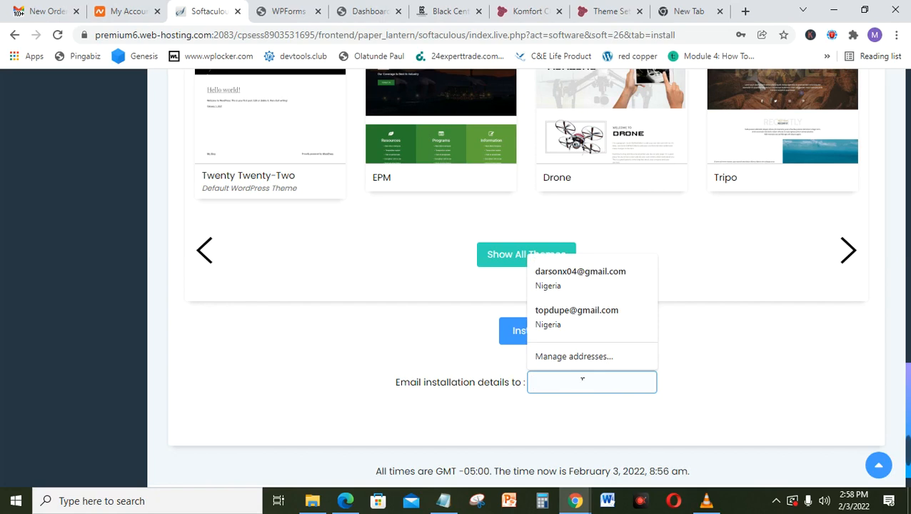
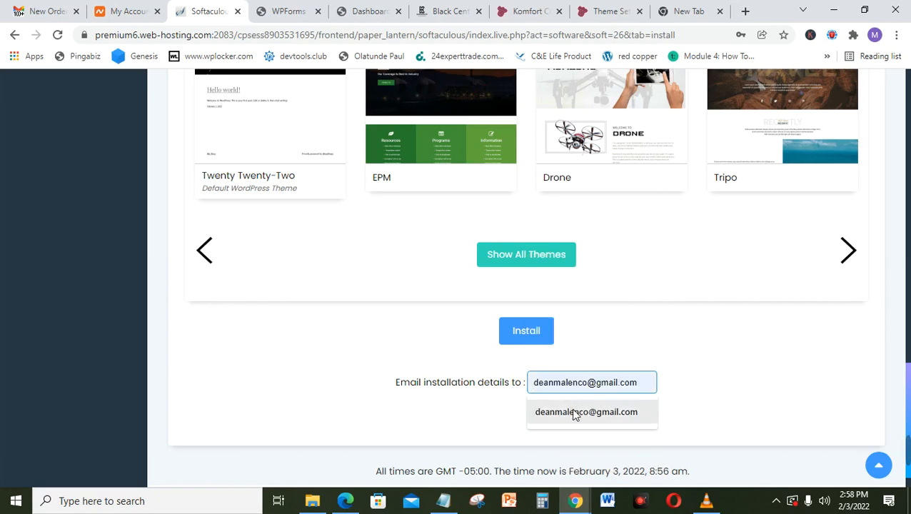
{"action": "left_click", "coordinate": [575, 413]}
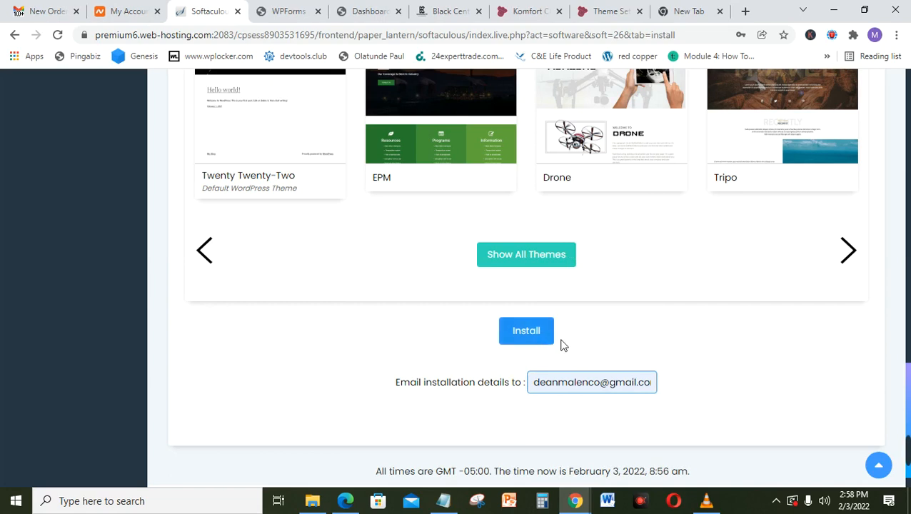
Step: Start the WordPress installation and decline Chrome's offer to save the password
{"action": "left_click", "coordinate": [523, 332]}
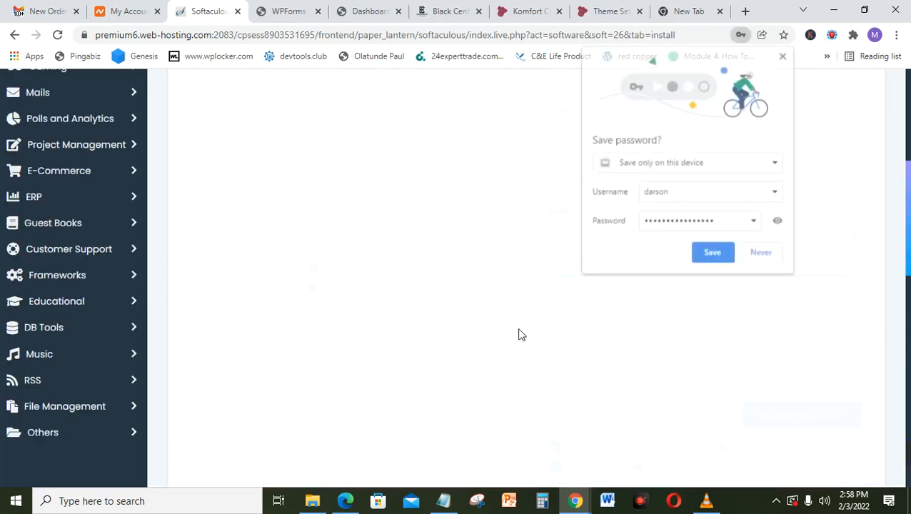
{"action": "left_click", "coordinate": [752, 256]}
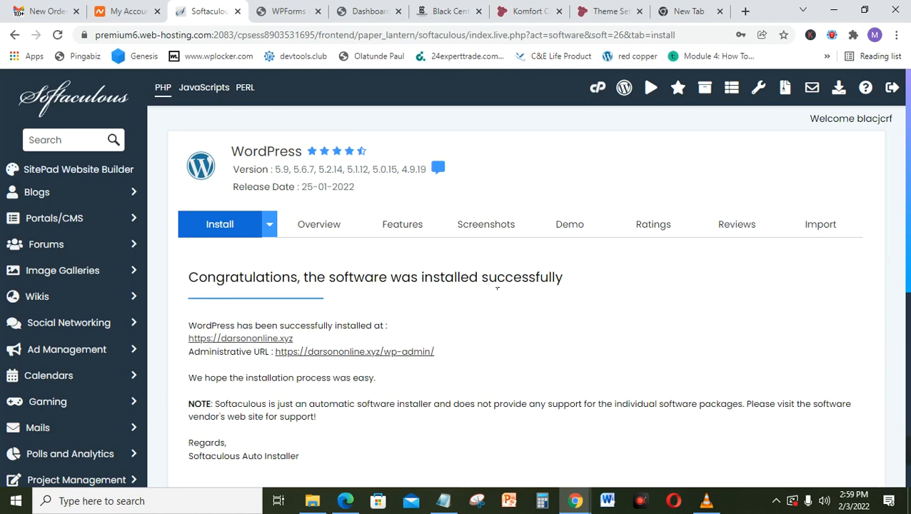
Step: Load darsononline.xyz/wp-admin in the new tab and enter the admin username and password
{"action": "left_click", "coordinate": [690, 11]}
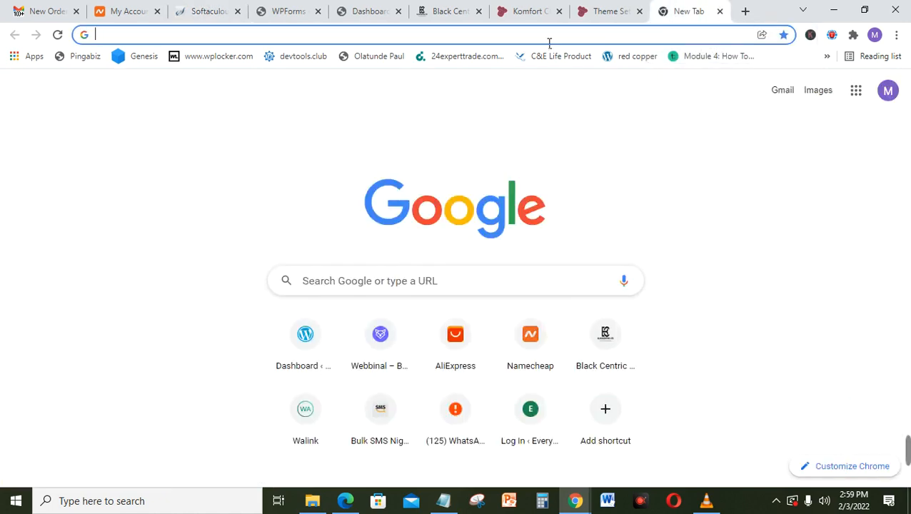
{"action": "type", "text": "darson"}
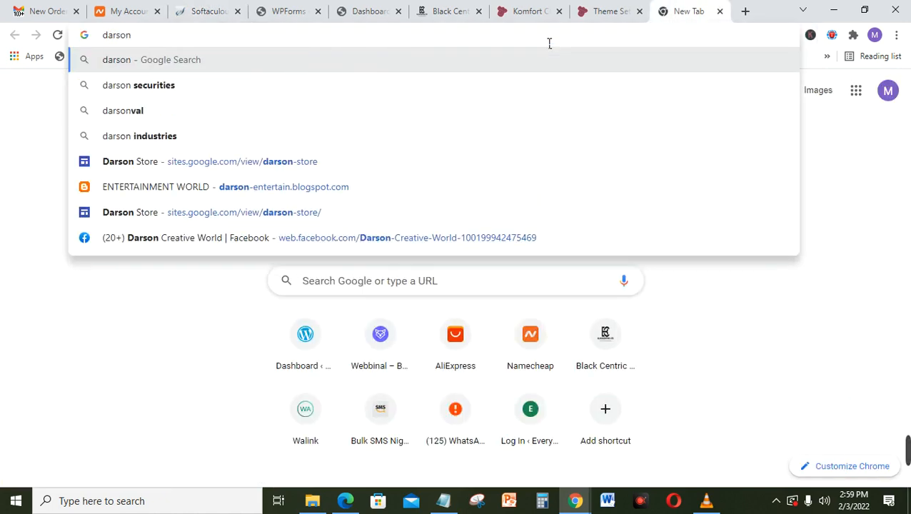
{"action": "type", "text": "online"}
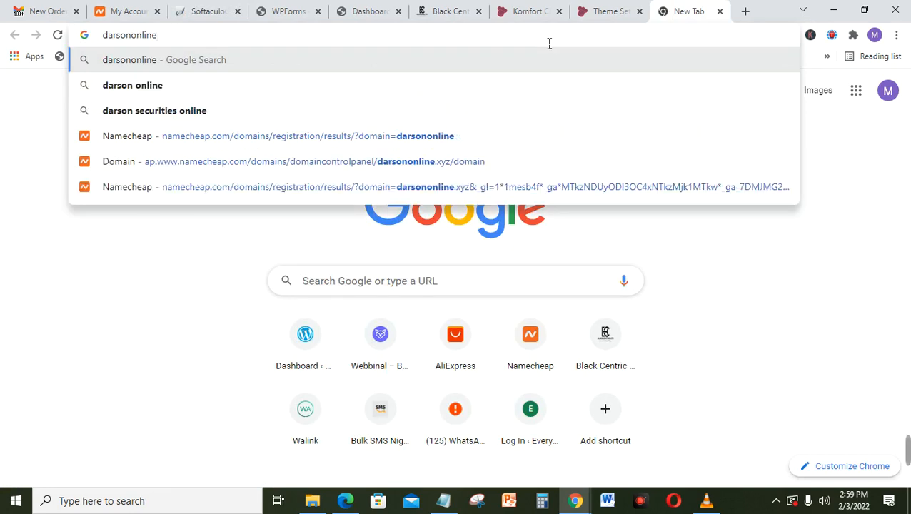
{"action": "type", "text": ".xy"}
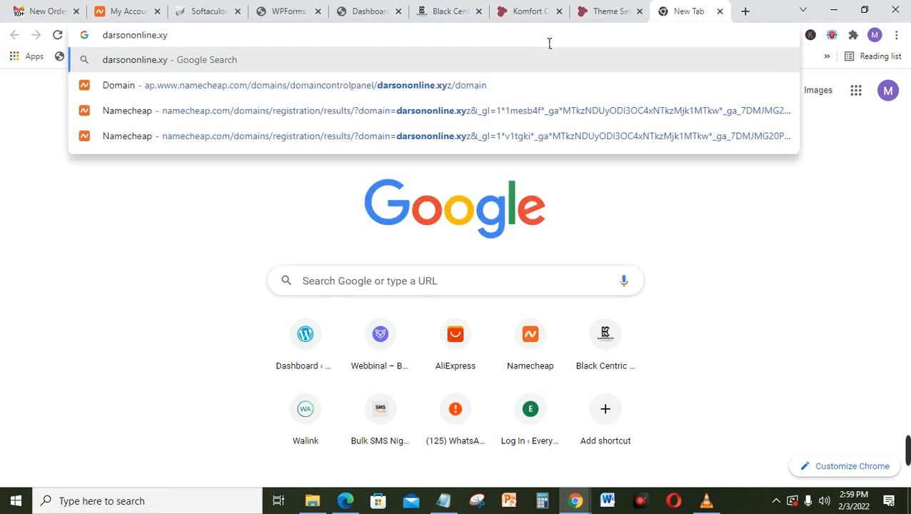
{"action": "type", "text": "z/"}
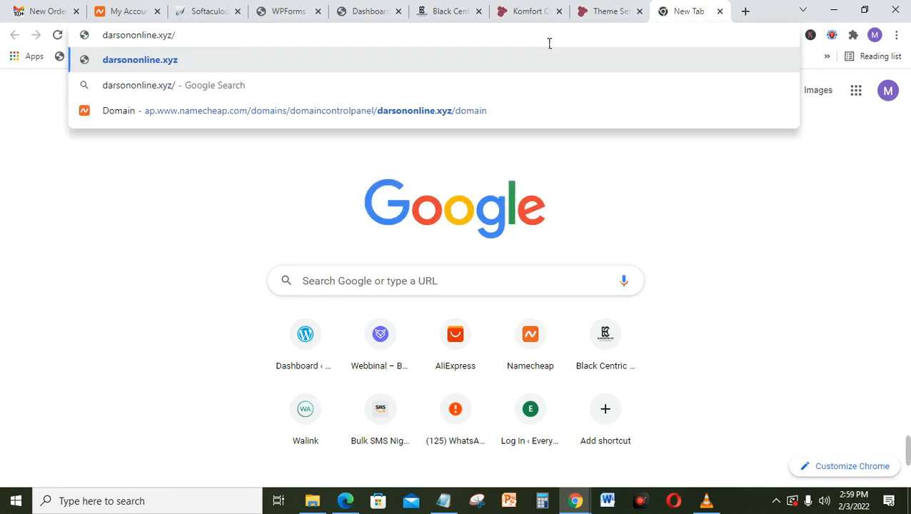
{"action": "type", "text": "wp-admi"}
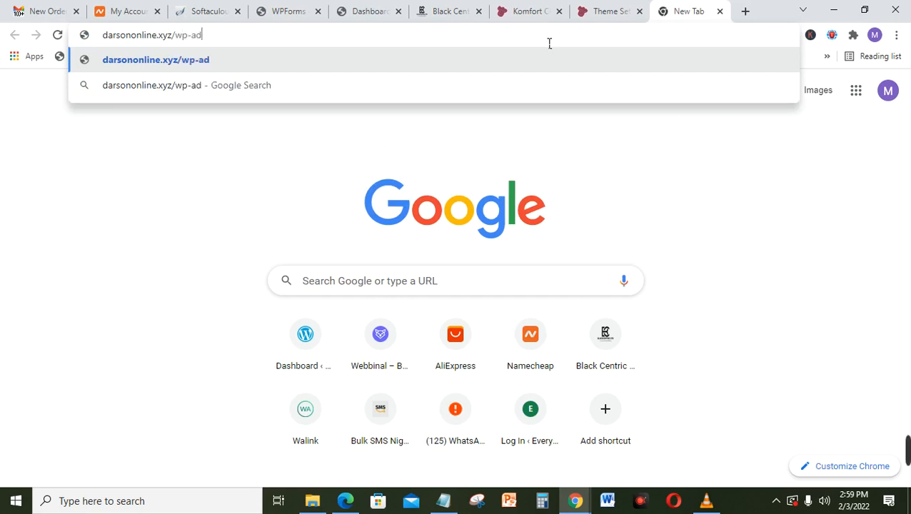
{"action": "type", "text": "n"}
{"action": "key", "text": "Return"}
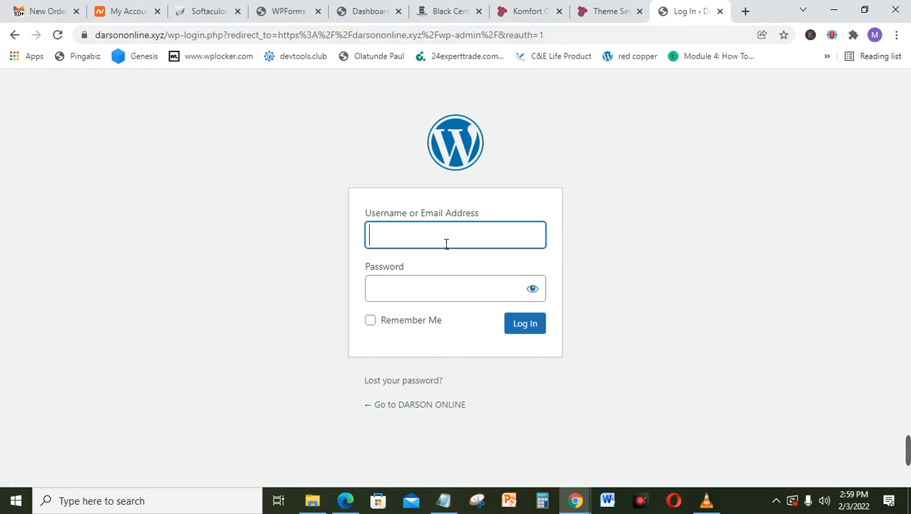
{"action": "type", "text": "da"}
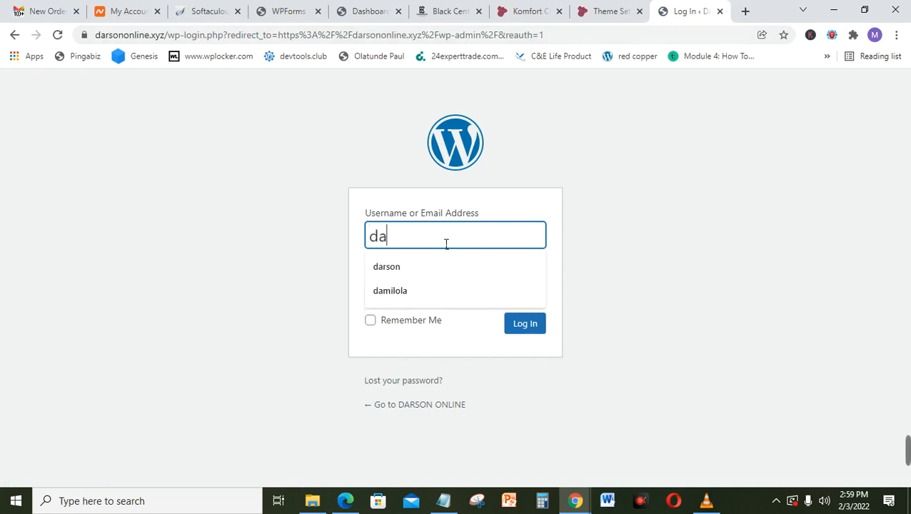
{"action": "type", "text": "rson"}
{"action": "key", "text": "Tab"}
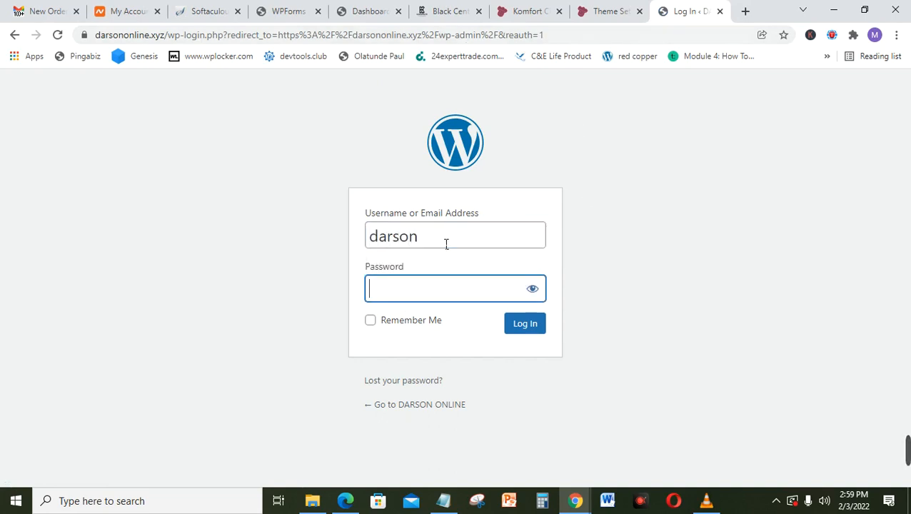
{"action": "type", "text": "******"}
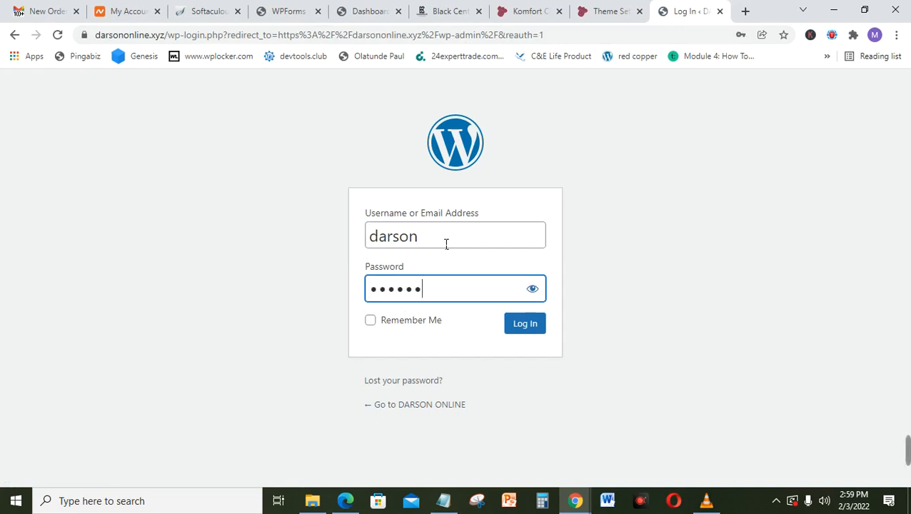
{"action": "type", "text": "**********"}
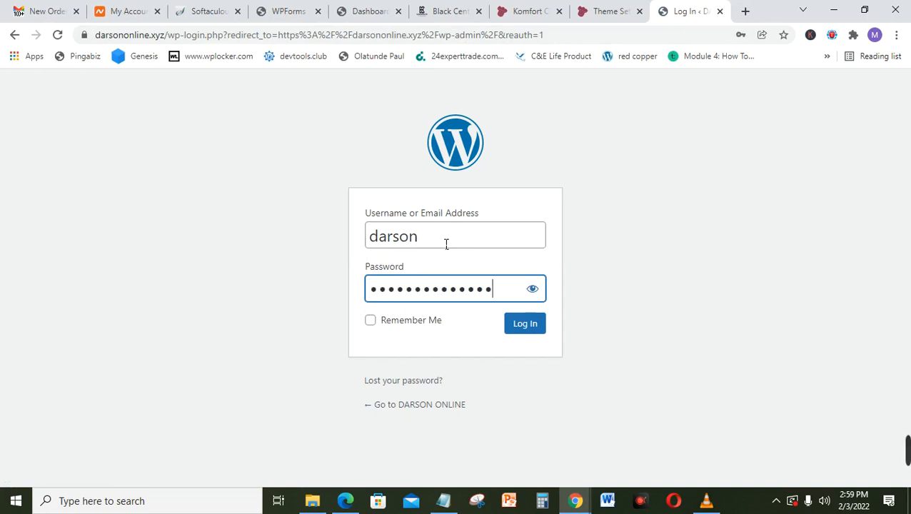
Step: Log in to the DARSON ONLINE admin Dashboard and dismiss Chrome's save-password bubble
{"action": "left_click", "coordinate": [526, 325]}
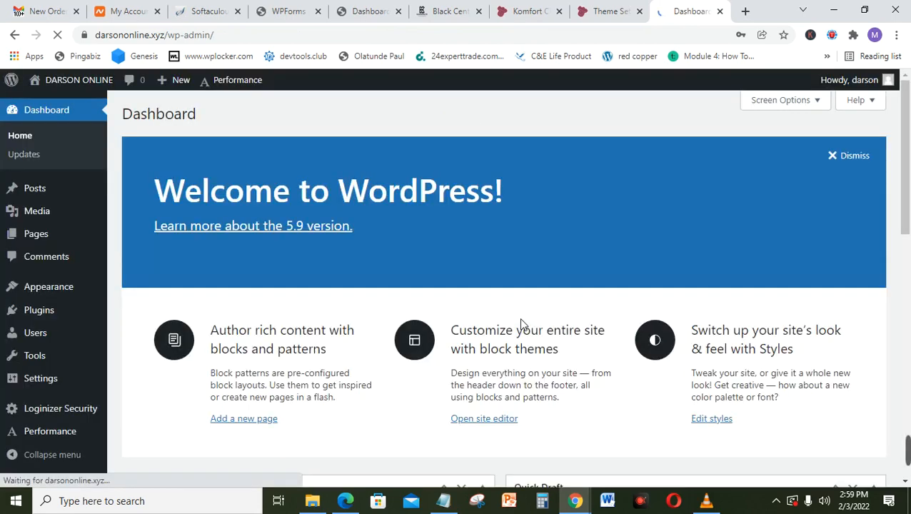
{"action": "mouse_move", "coordinate": [902, 168]}
{"action": "left_mouse_down"}
{"action": "mouse_move", "coordinate": [909, 317]}
{"action": "mouse_move", "coordinate": [910, 162]}
{"action": "mouse_move", "coordinate": [909, 434]}
{"action": "mouse_move", "coordinate": [909, 179]}
{"action": "left_mouse_up"}
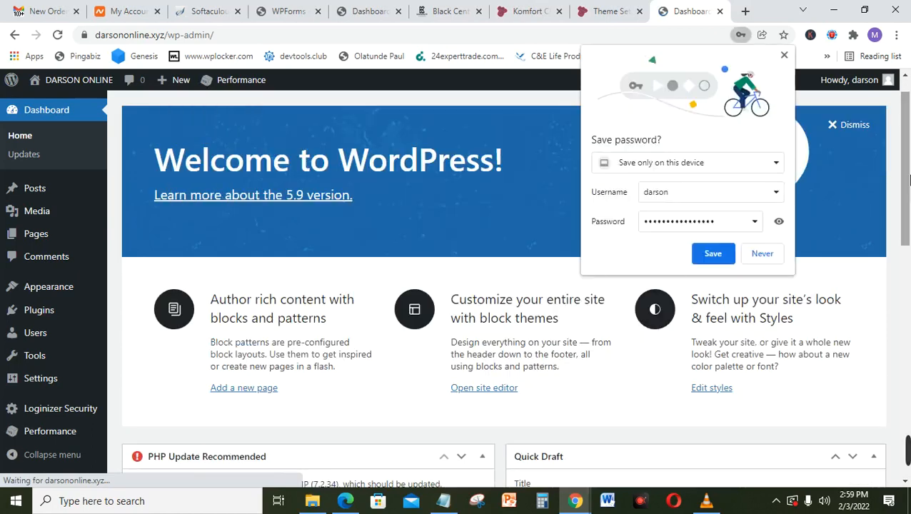
{"action": "left_click", "coordinate": [785, 55]}
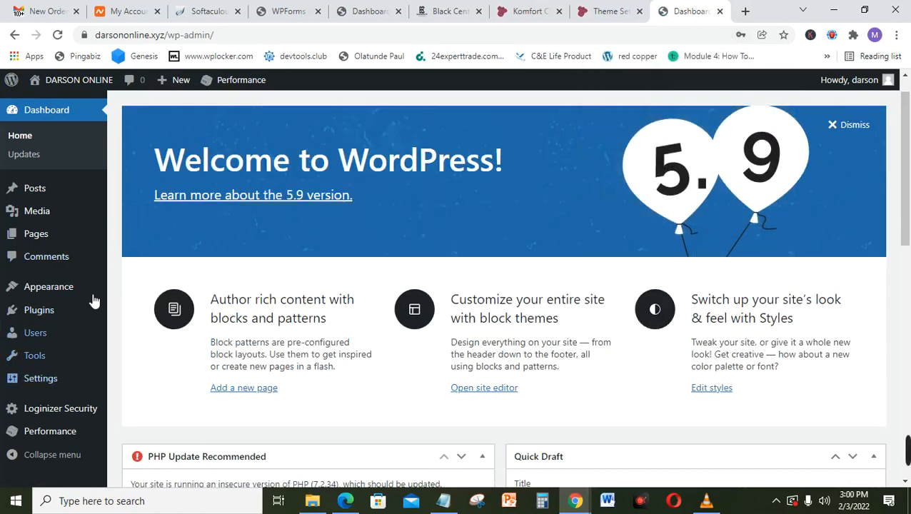
{"action": "mouse_move", "coordinate": [72, 224]}
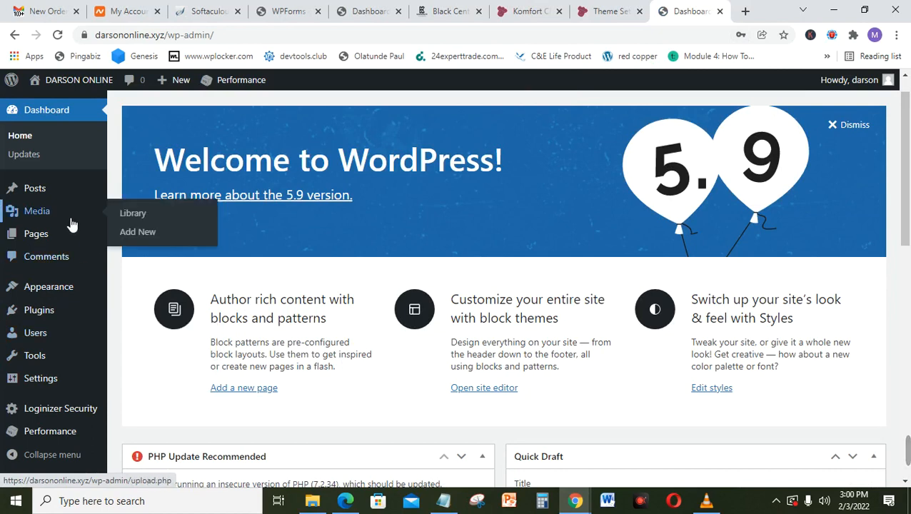
{"action": "mouse_move", "coordinate": [60, 188]}
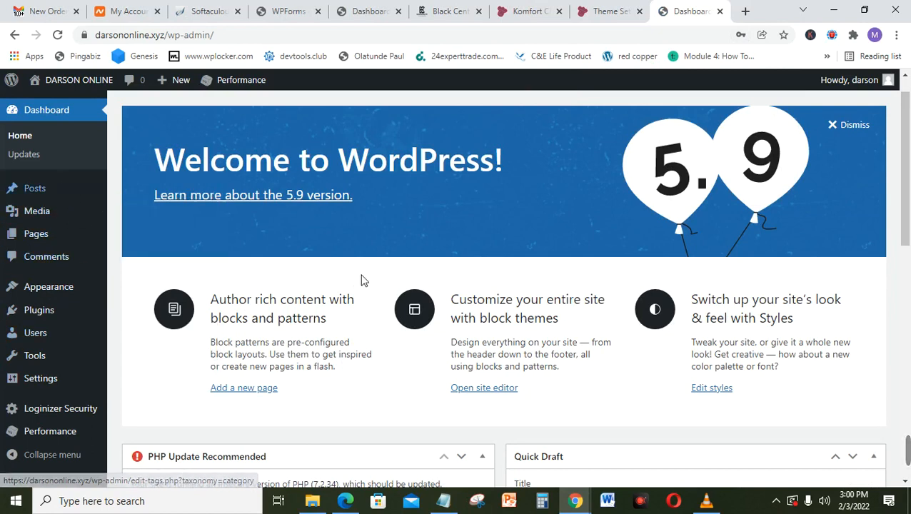
{"action": "mouse_move", "coordinate": [909, 142]}
{"action": "left_mouse_down"}
{"action": "mouse_move", "coordinate": [909, 264]}
{"action": "mouse_move", "coordinate": [909, 130]}
{"action": "left_mouse_up"}
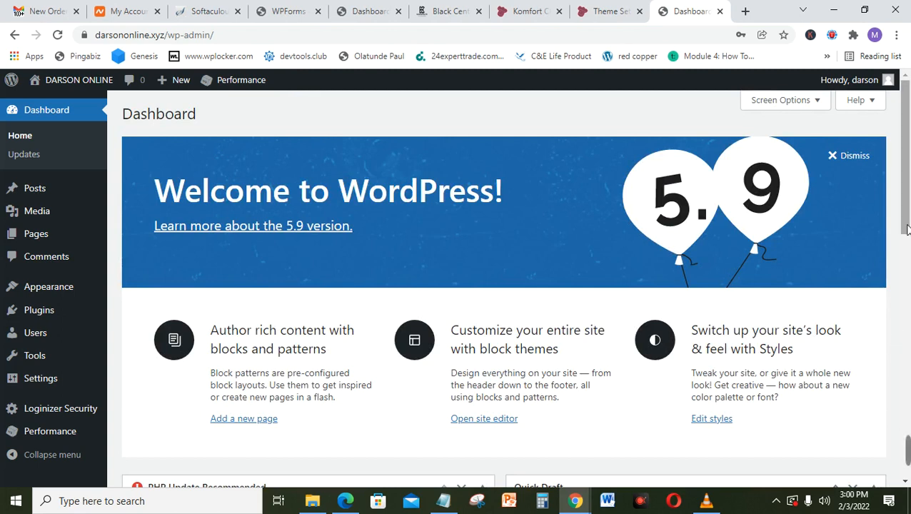
{"action": "mouse_move", "coordinate": [906, 450]}
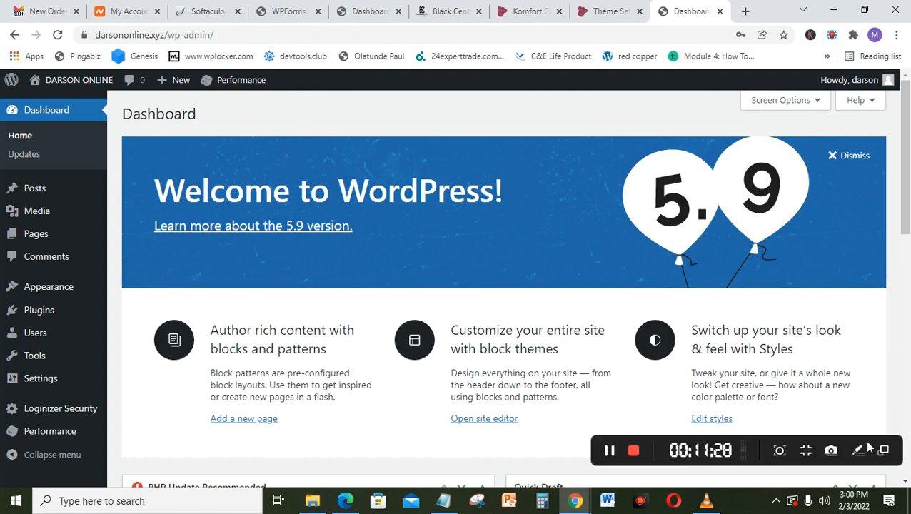